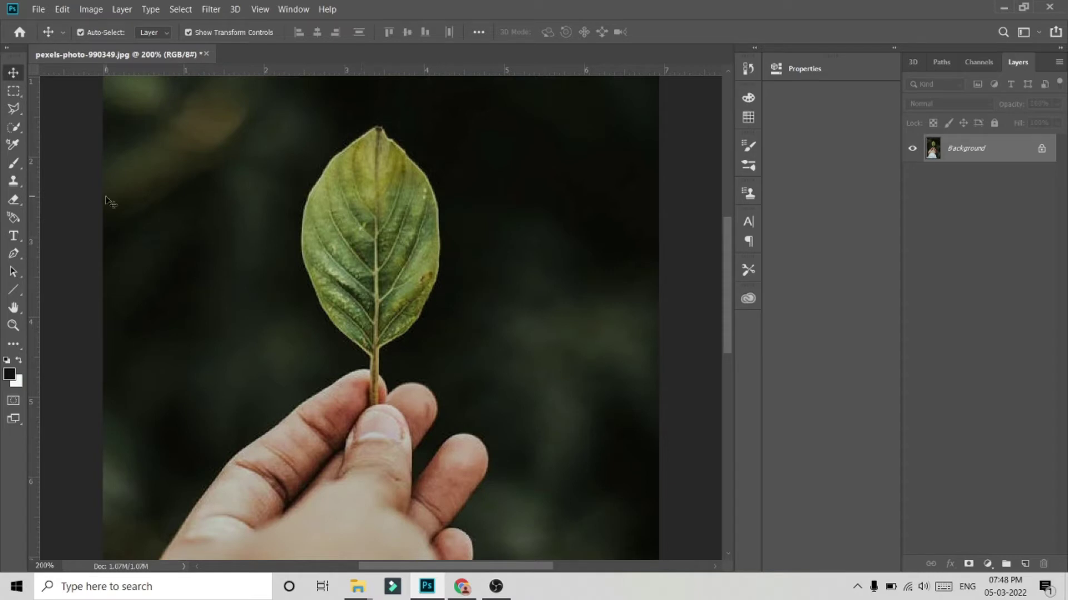
Switch to the Pen tool in Path mode.
{"action": "left_click", "coordinate": [21, 257]}
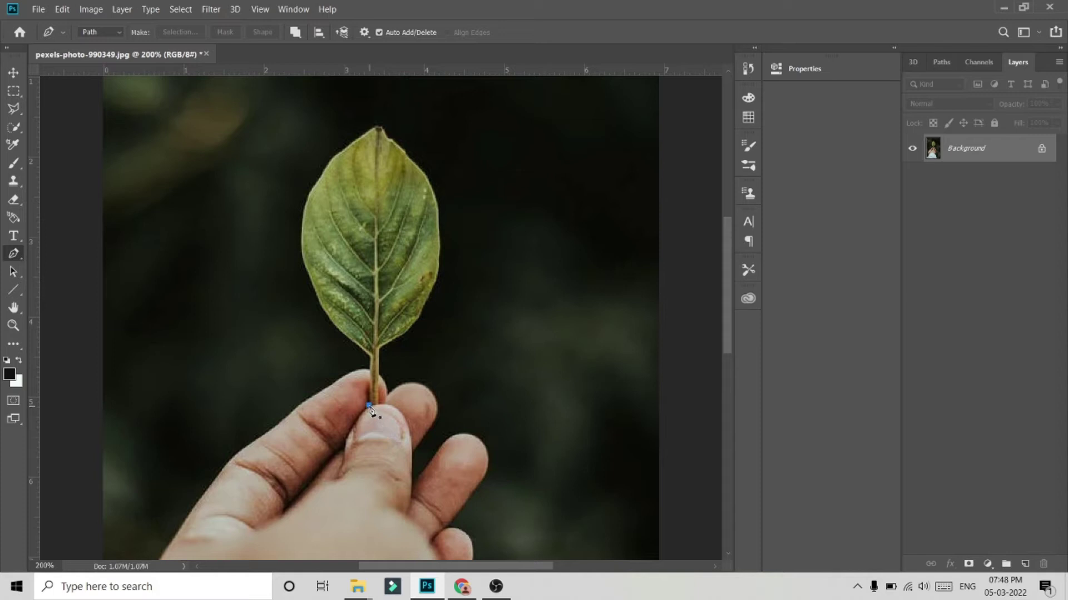
Trace the path from the stem up the leaf's left edge to its tip.
{"action": "left_click", "coordinate": [369, 361]}
{"action": "left_click_drag", "start_coordinate": [369, 360], "coordinate": [356, 349]}
{"action": "mouse_move", "coordinate": [346, 337]}
{"action": "left_mouse_down"}
{"action": "mouse_move", "coordinate": [332, 329]}
{"action": "mouse_move", "coordinate": [299, 245]}
{"action": "mouse_move", "coordinate": [319, 181]}
{"action": "left_mouse_up"}
{"action": "left_click", "coordinate": [304, 208]}
{"action": "left_click", "coordinate": [308, 195]}
{"action": "left_click", "coordinate": [322, 175]}
{"action": "left_click", "coordinate": [322, 173]}
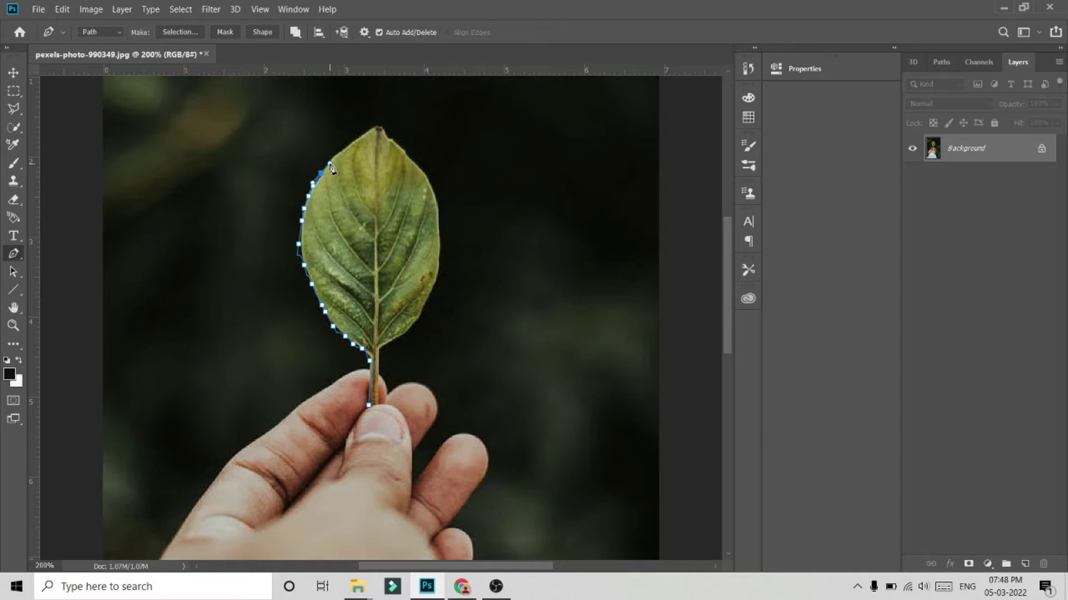
{"action": "left_click", "coordinate": [341, 150]}
{"action": "left_click", "coordinate": [362, 135]}
{"action": "left_click", "coordinate": [383, 126]}
{"action": "left_click", "coordinate": [384, 130]}
{"action": "left_click", "coordinate": [385, 132]}
Continue the path from the leaf tip down the leaf's right edge.
{"action": "left_click", "coordinate": [388, 134]}
{"action": "left_click", "coordinate": [393, 141]}
{"action": "left_click", "coordinate": [401, 148]}
{"action": "left_click", "coordinate": [411, 158]}
{"action": "left_click_drag", "start_coordinate": [423, 172], "coordinate": [433, 198]}
{"action": "left_click", "coordinate": [436, 193]}
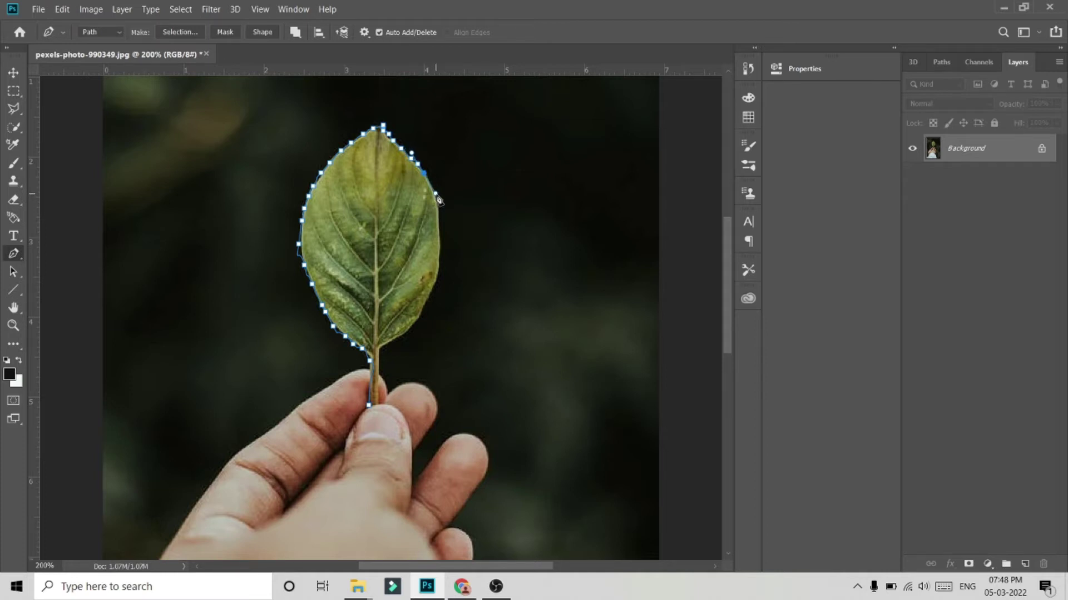
{"action": "left_click", "coordinate": [438, 202]}
{"action": "left_click", "coordinate": [438, 223]}
{"action": "left_click", "coordinate": [438, 238]}
{"action": "left_click", "coordinate": [442, 261]}
{"action": "left_click", "coordinate": [434, 288]}
Trace the lower right edge and stem, closing the path at the starting anchor.
{"action": "left_click", "coordinate": [425, 304]}
{"action": "left_click", "coordinate": [415, 324]}
{"action": "left_click", "coordinate": [409, 335]}
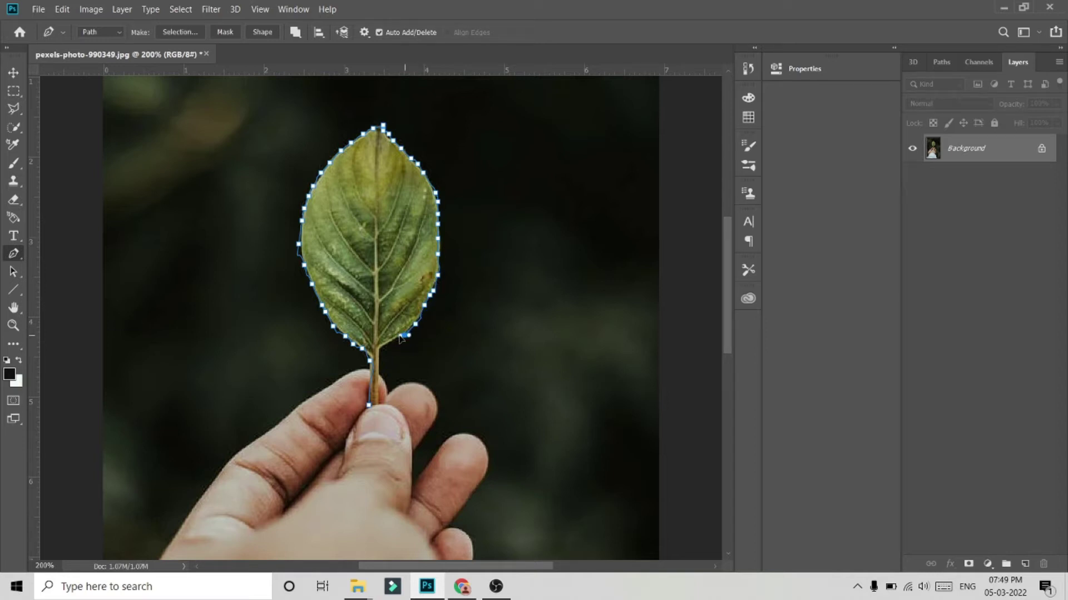
{"action": "left_click", "coordinate": [397, 340]}
{"action": "left_click", "coordinate": [391, 339]}
{"action": "left_click", "coordinate": [381, 346]}
{"action": "left_click", "coordinate": [380, 363]}
{"action": "left_click", "coordinate": [380, 380]}
{"action": "left_click", "coordinate": [379, 393]}
{"action": "left_click", "coordinate": [369, 405]}
Turn the leaf path into a 0-feather selection and copy it onto Layer 1.
{"action": "right_click", "coordinate": [387, 201]}
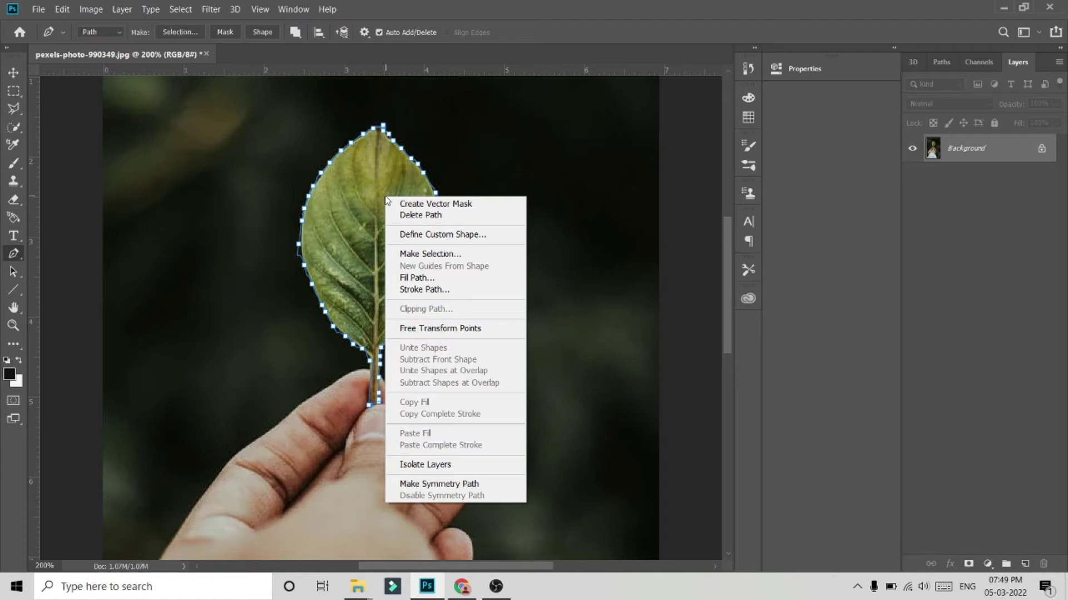
{"action": "left_click", "coordinate": [415, 254]}
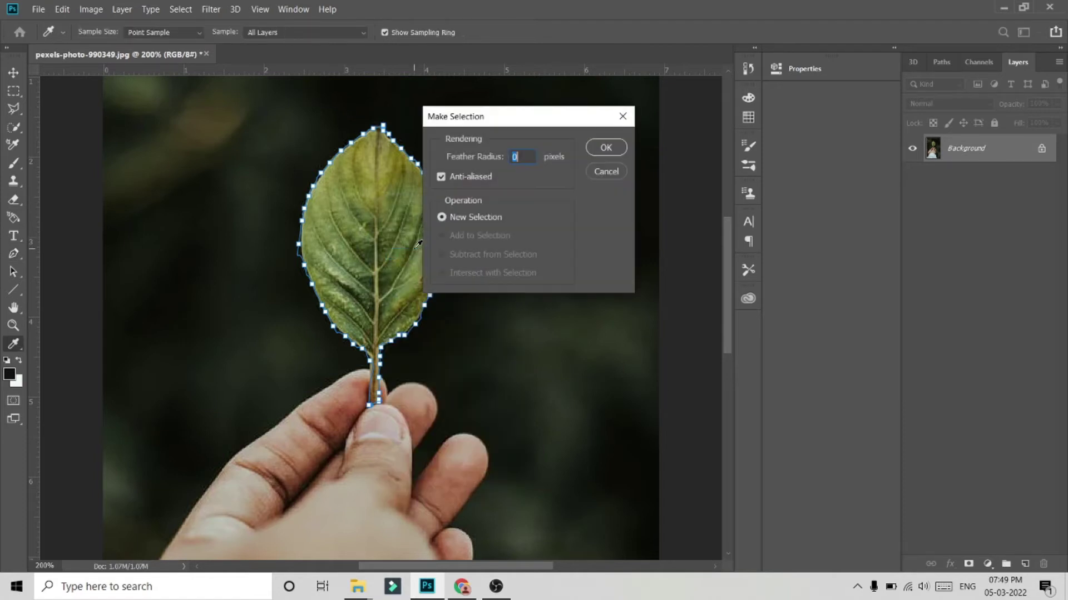
{"action": "left_click", "coordinate": [608, 148]}
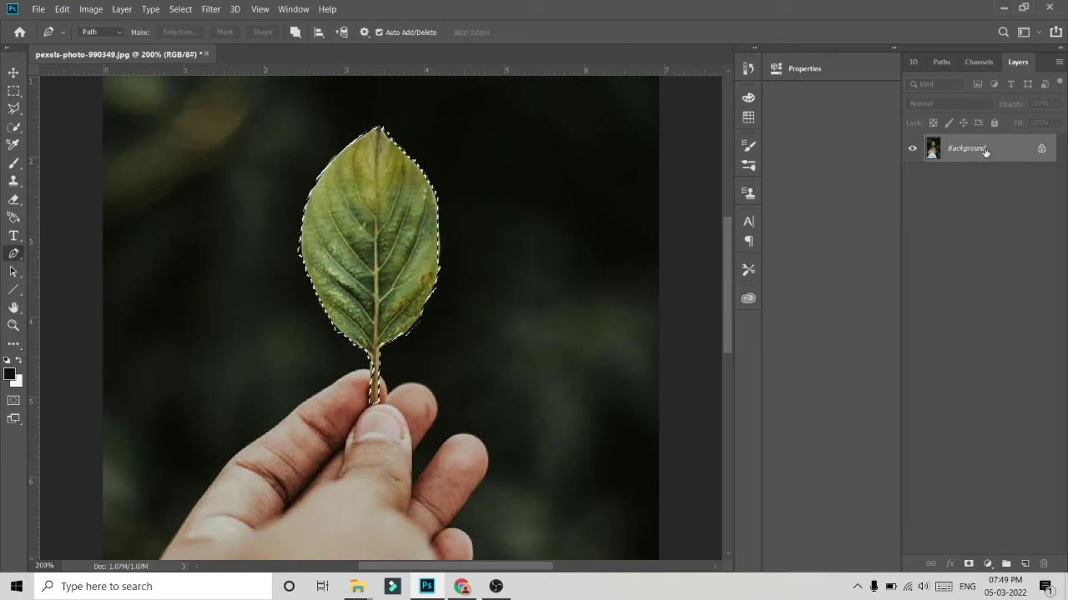
{"action": "key", "text": "ctrl+j"}
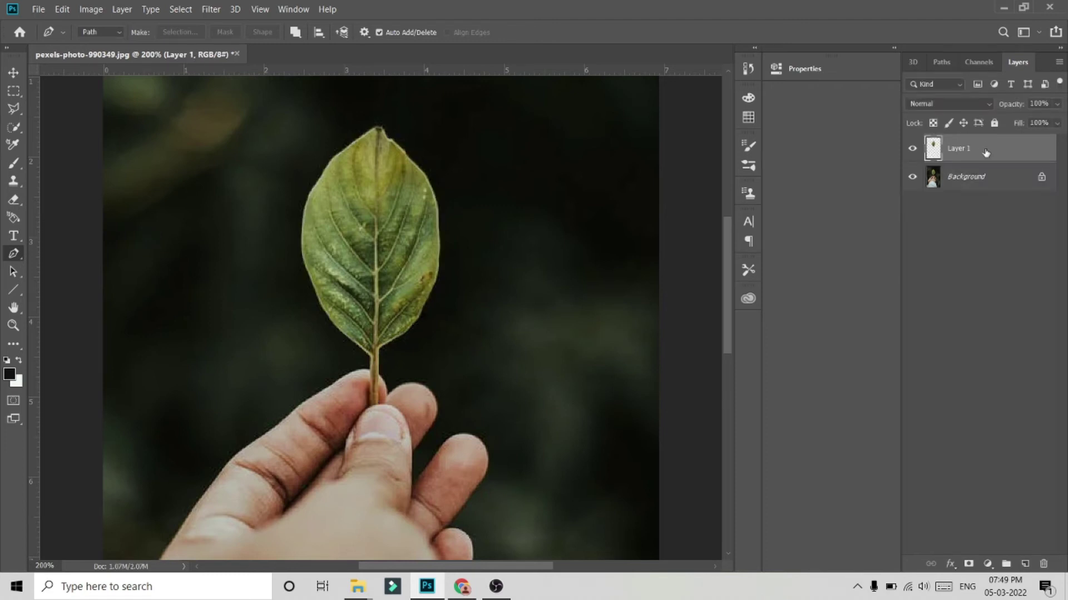
Convert Layer 1 to a smart object and place it in a new Group 1.
{"action": "right_click", "coordinate": [985, 153]}
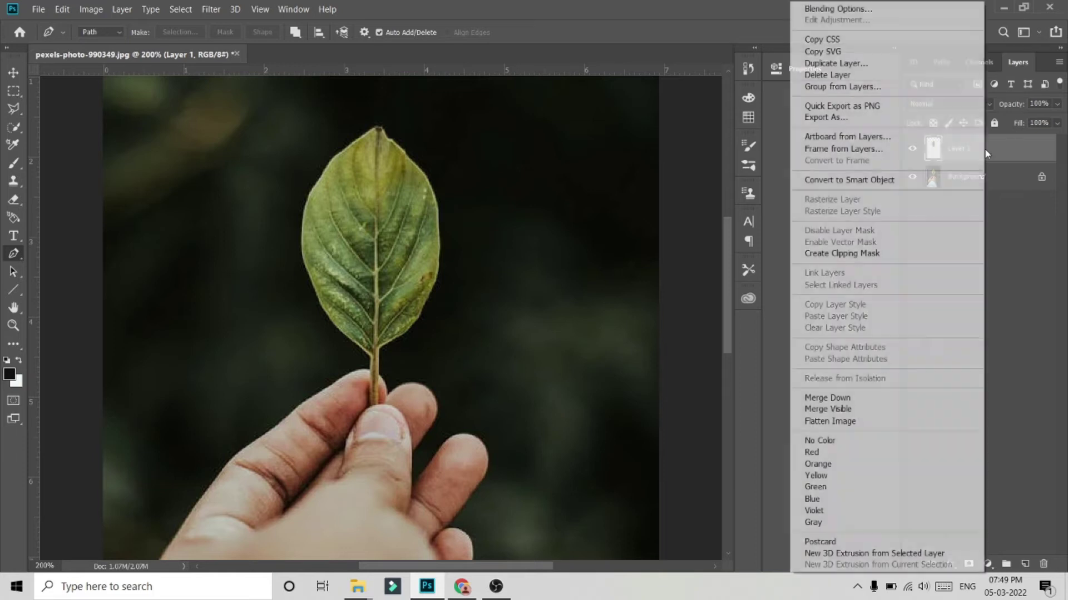
{"action": "left_click", "coordinate": [888, 182]}
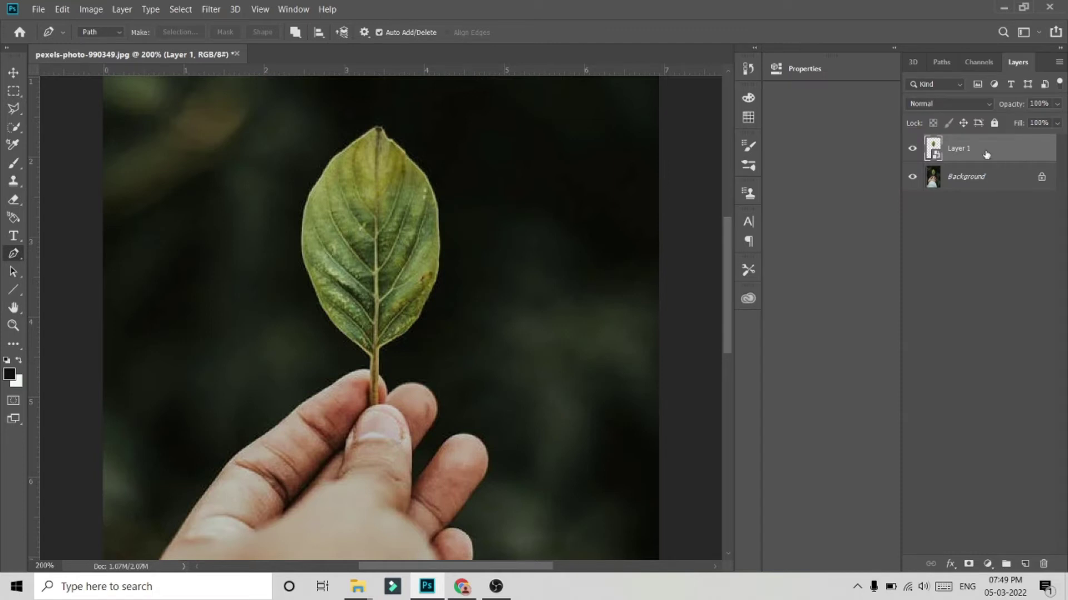
{"action": "right_click", "coordinate": [985, 154]}
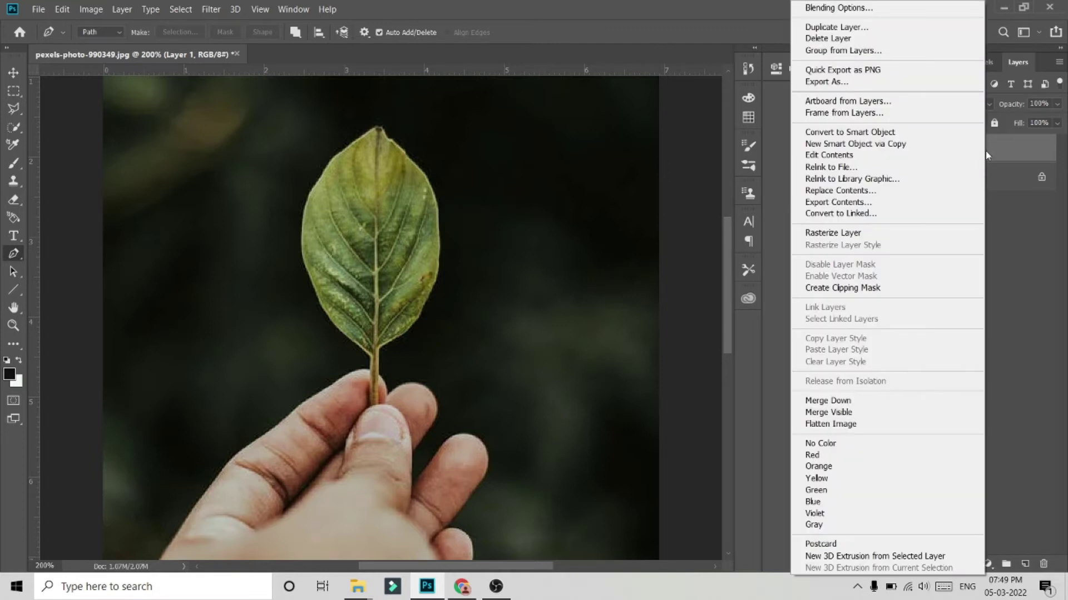
{"action": "left_click", "coordinate": [861, 51]}
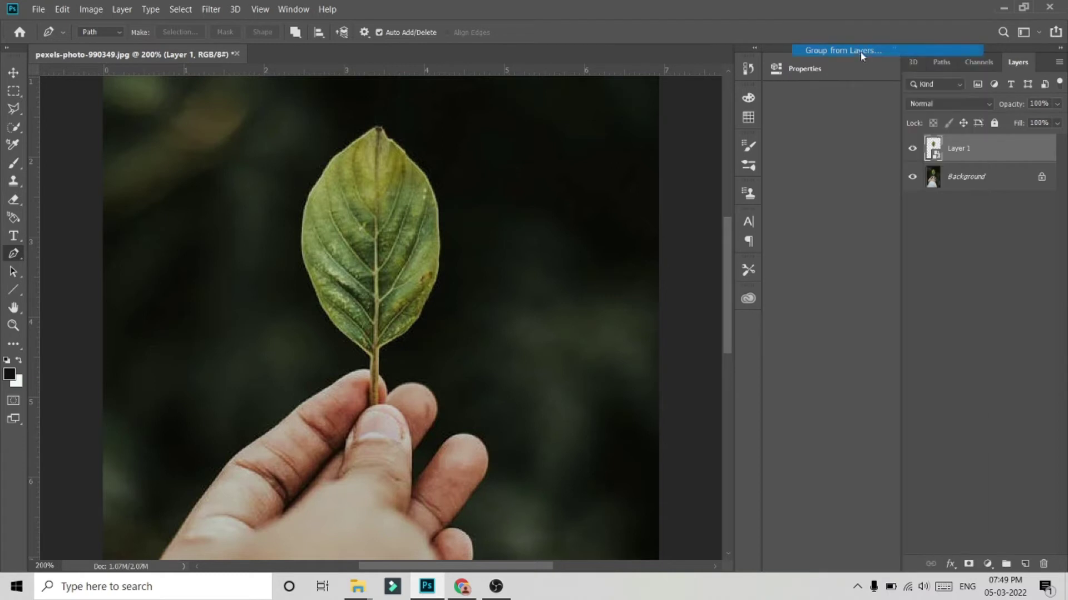
{"action": "left_click", "coordinate": [647, 178]}
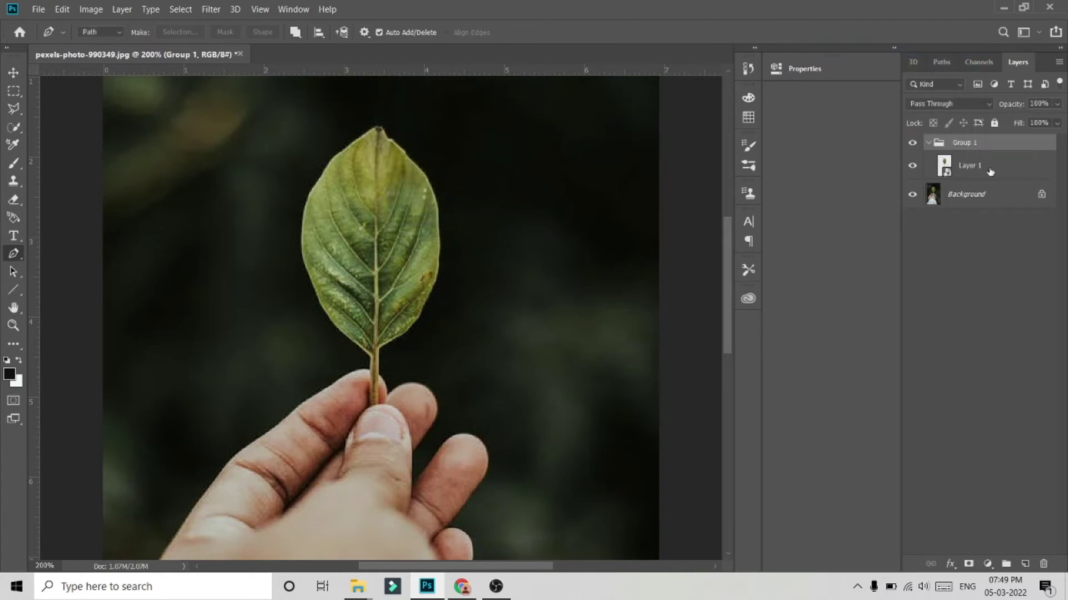
Duplicate Layer 1 inside the group as Layer 1 copy.
{"action": "left_click", "coordinate": [991, 172]}
{"action": "right_click", "coordinate": [989, 172]}
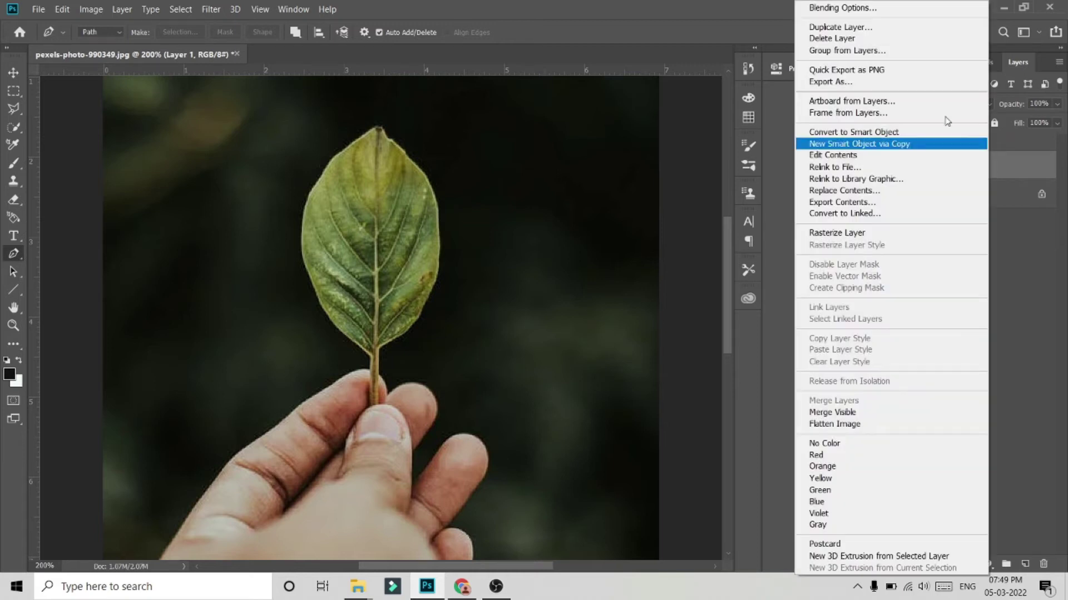
{"action": "left_click", "coordinate": [880, 28]}
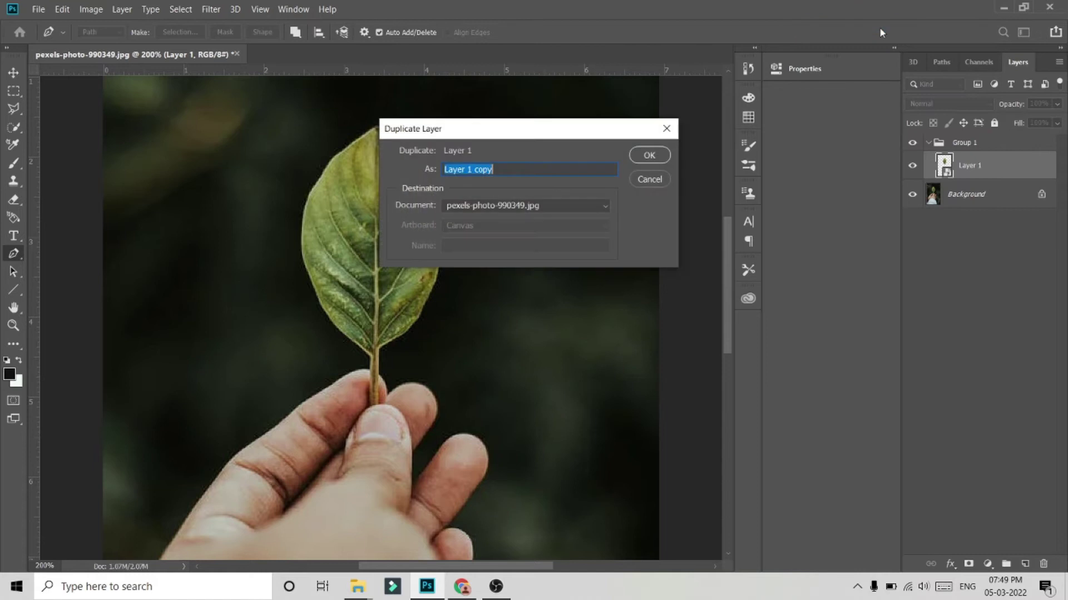
{"action": "key", "text": "Return"}
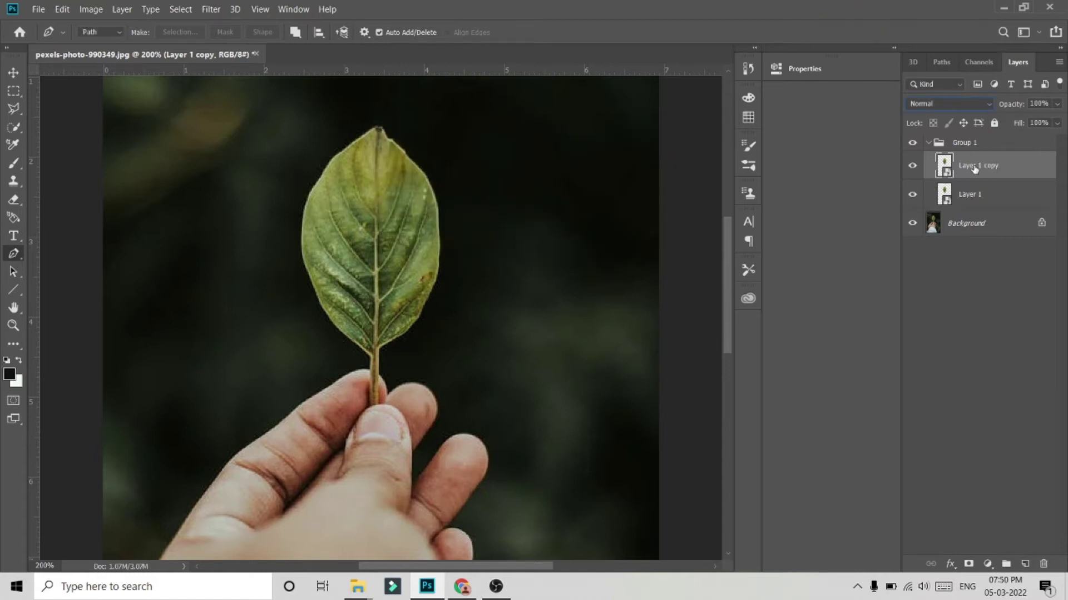
Set Layer 1 copy to Screen blend mode and give it a 5.0-pixel Gaussian Blur.
{"action": "left_click", "coordinate": [987, 105]}
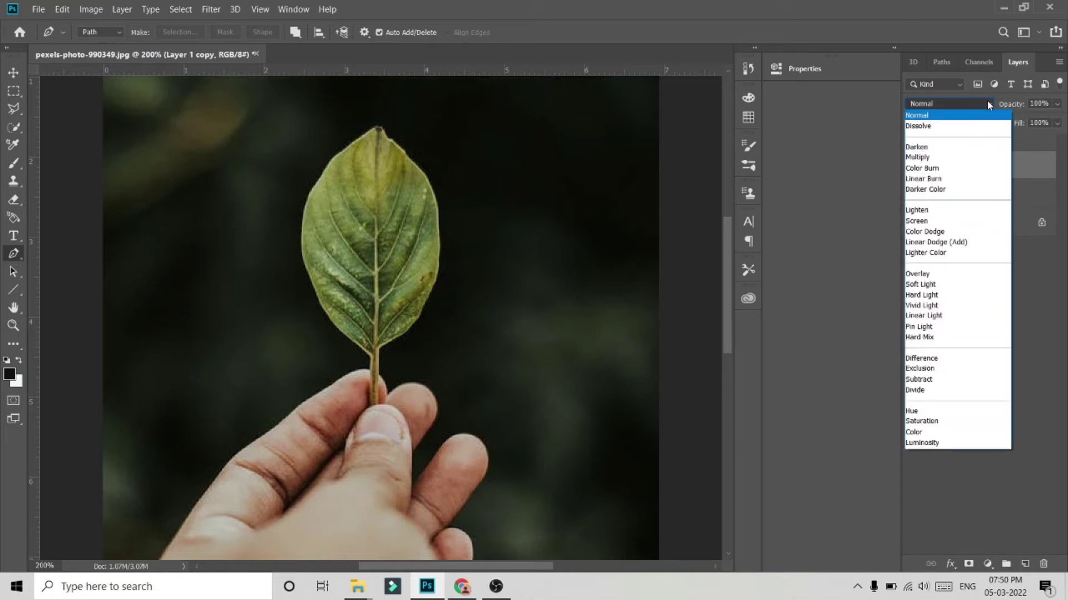
{"action": "left_click", "coordinate": [929, 226]}
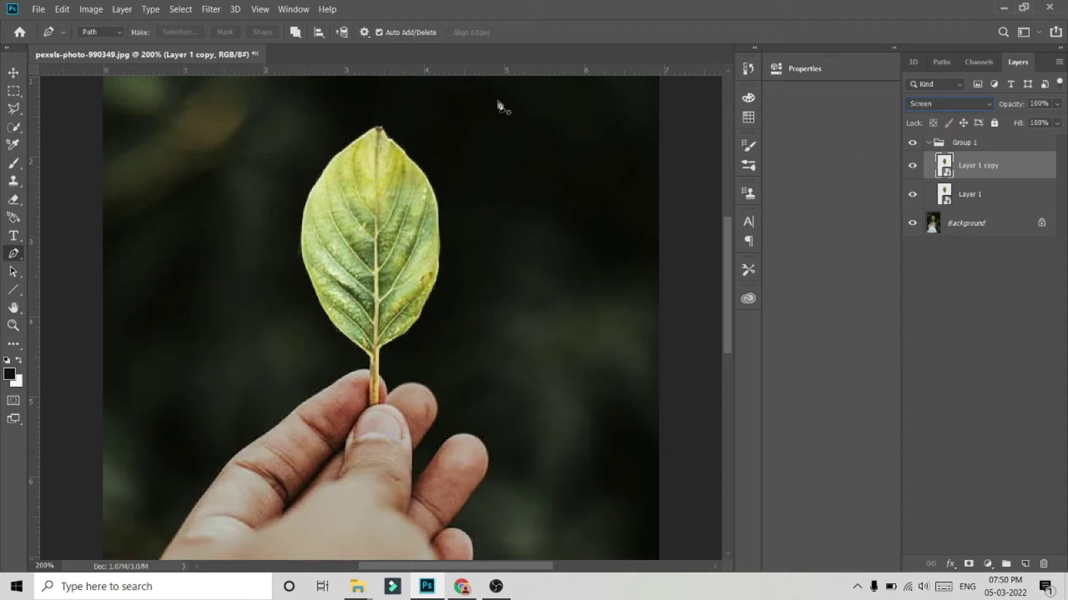
{"action": "left_click", "coordinate": [217, 12]}
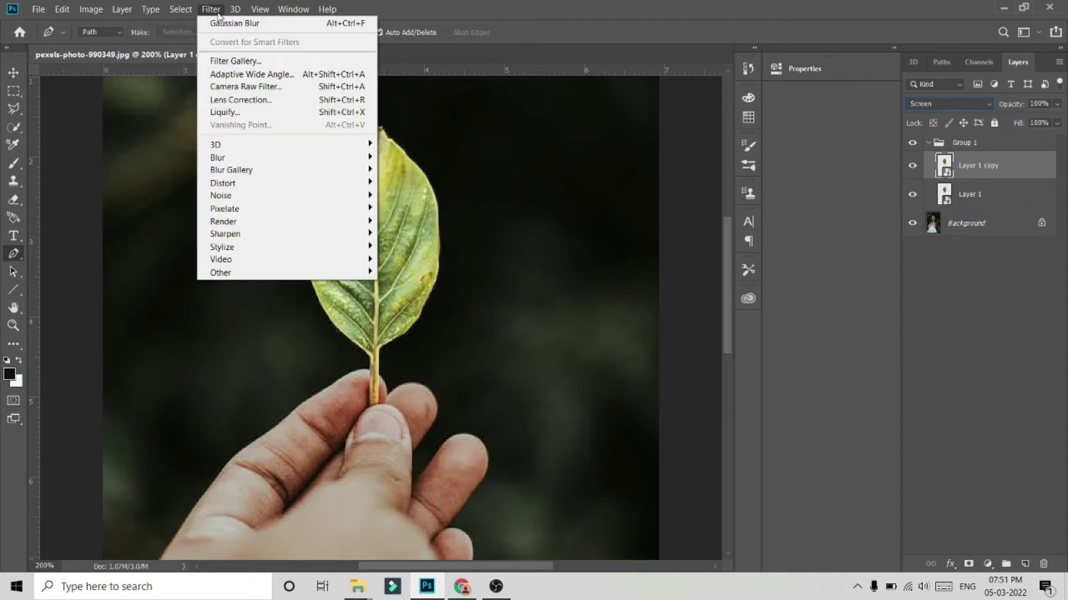
{"action": "mouse_move", "coordinate": [250, 156]}
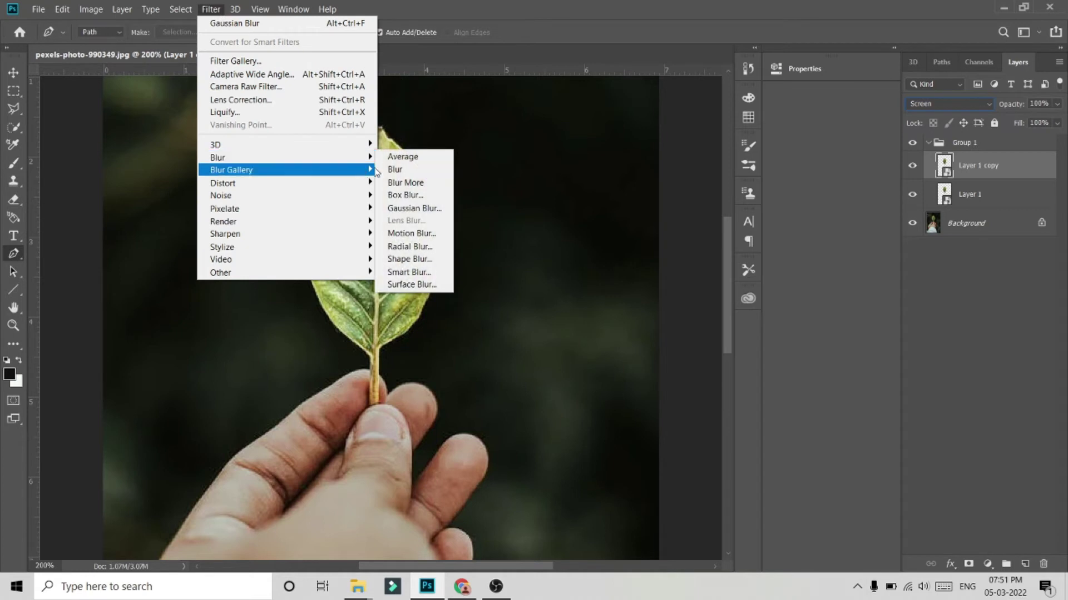
{"action": "left_click", "coordinate": [402, 209]}
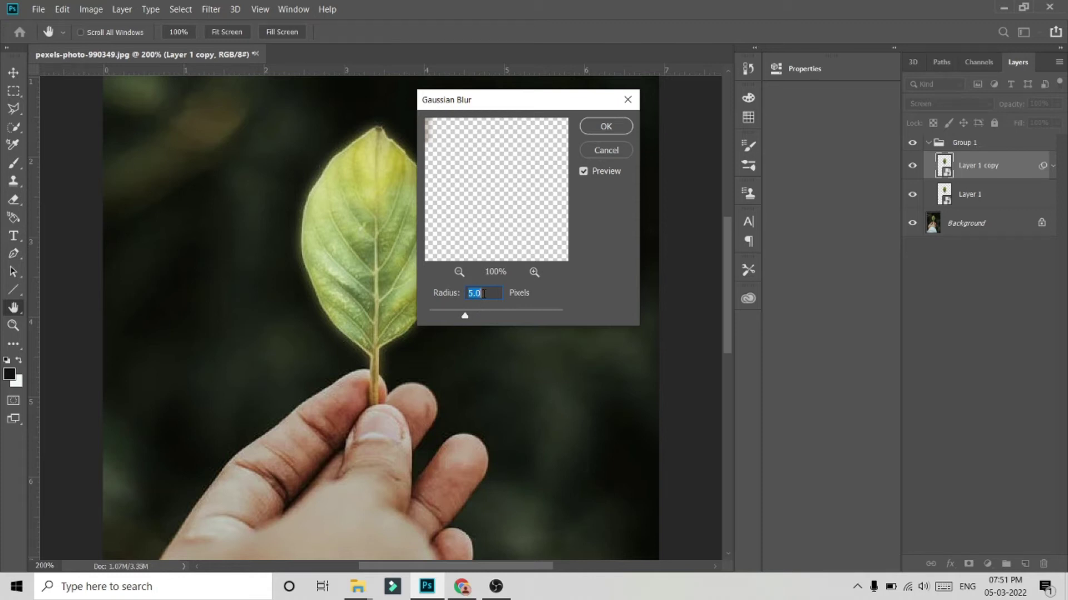
{"action": "left_click", "coordinate": [598, 132]}
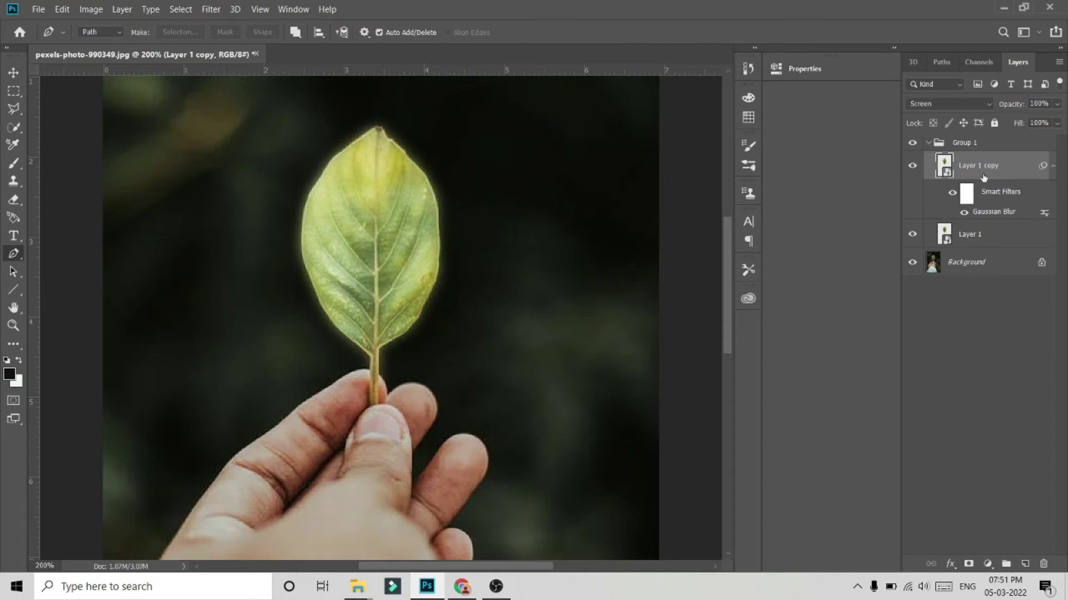
Duplicate the glow layer and change the copy's Gaussian Blur radius to 150.
{"action": "key", "text": "ctrl+j"}
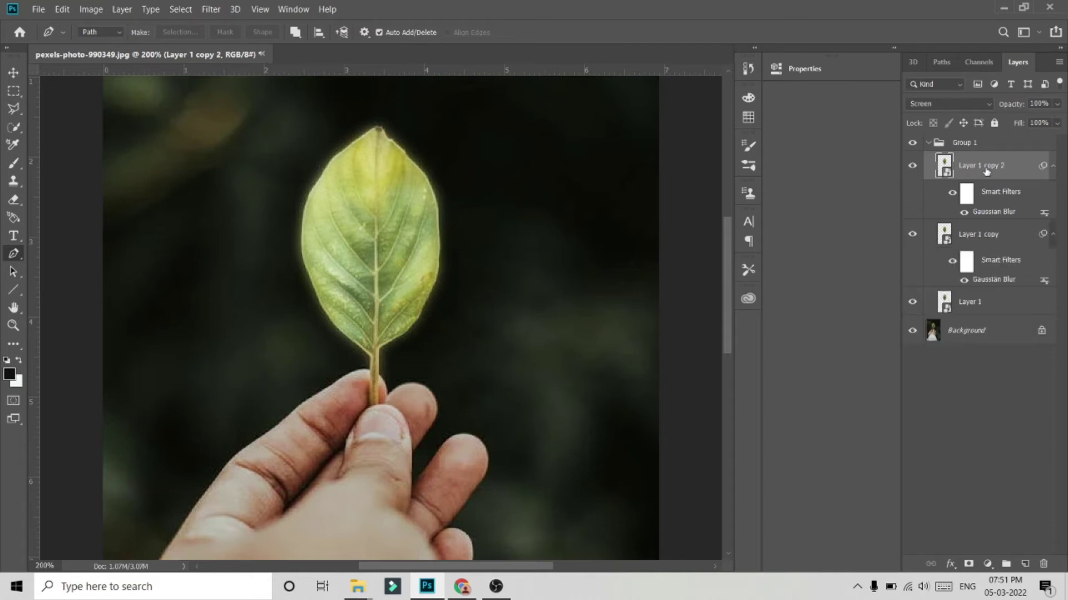
{"action": "double_click", "coordinate": [1005, 211]}
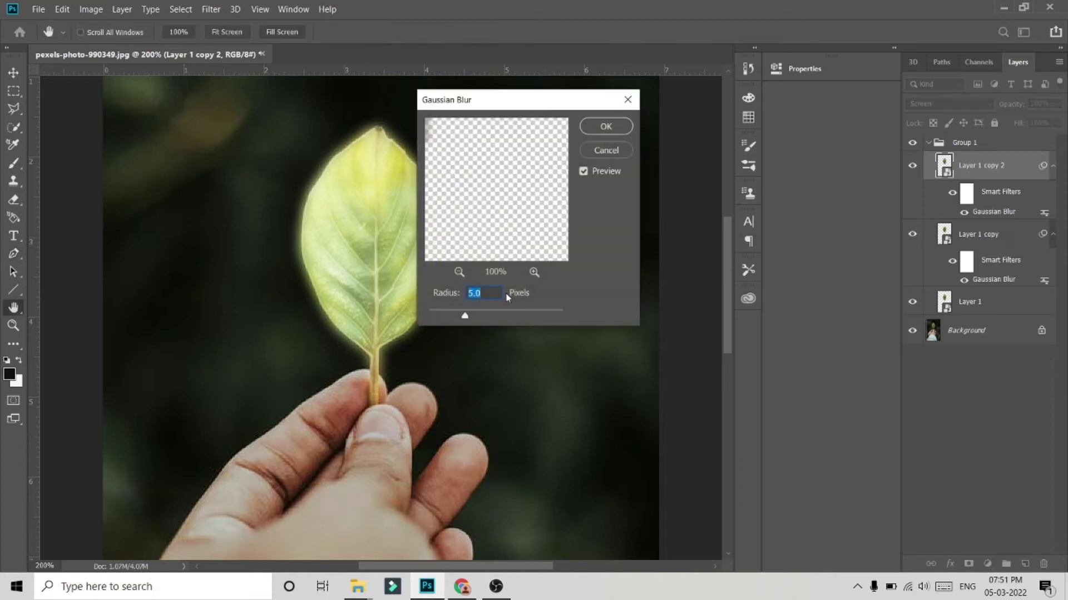
{"action": "left_click", "coordinate": [497, 290]}
{"action": "key", "text": "BackSpace"}
{"action": "key", "text": "BackSpace"}
{"action": "type", "text": "150"}
{"action": "key", "text": "Return"}
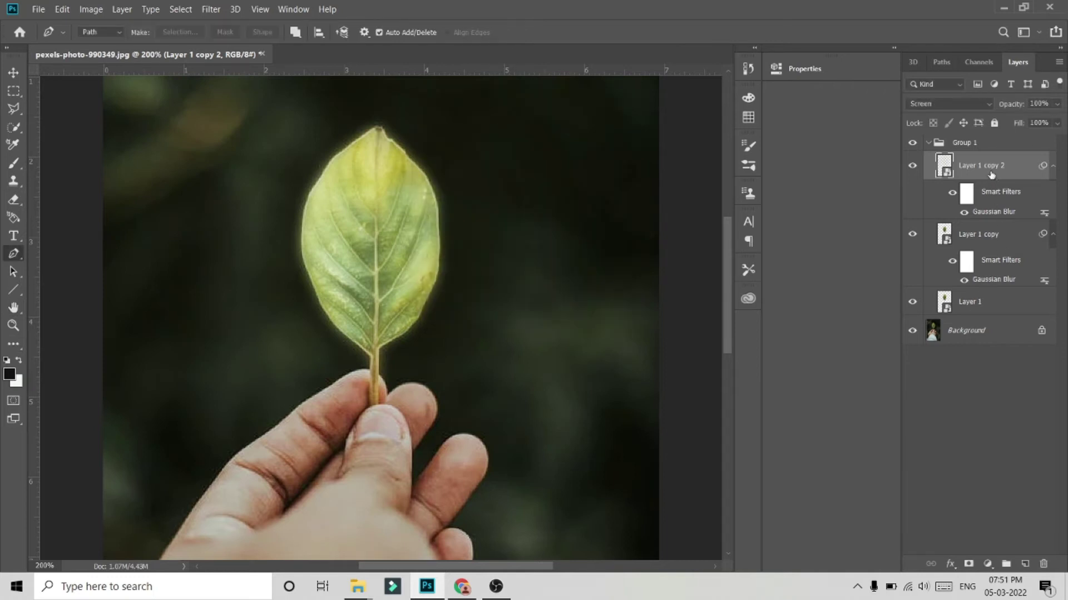
Add another glow copy with its Gaussian Blur radius set to 300.
{"action": "key", "text": "ctrl+j"}
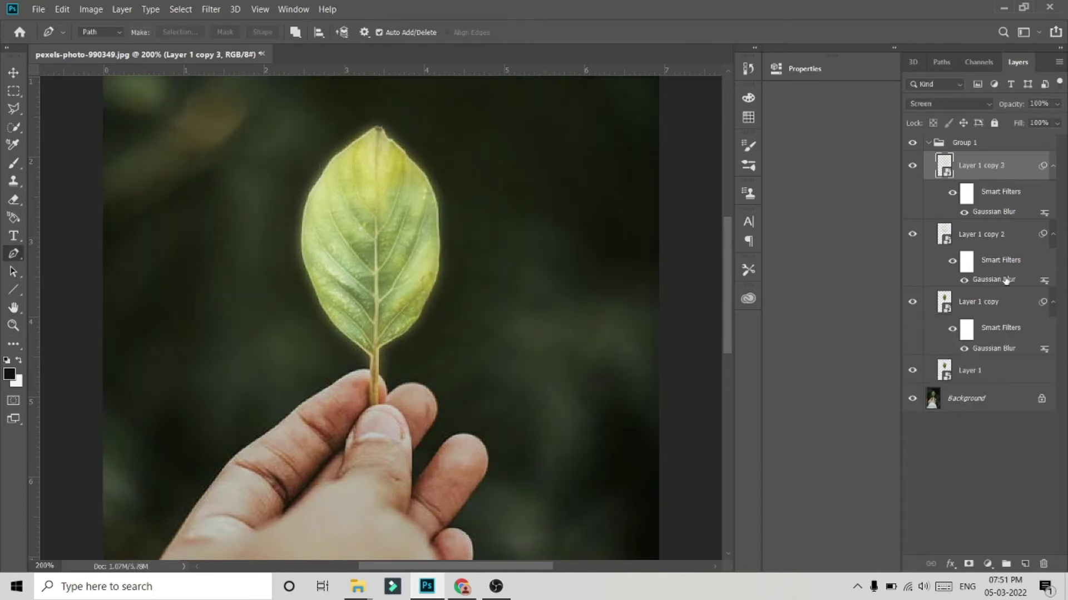
{"action": "double_click", "coordinate": [993, 212]}
{"action": "left_click", "coordinate": [494, 291]}
{"action": "key", "text": "BackSpace"}
{"action": "key", "text": "BackSpace"}
{"action": "key", "text": "BackSpace"}
{"action": "type", "text": "300"}
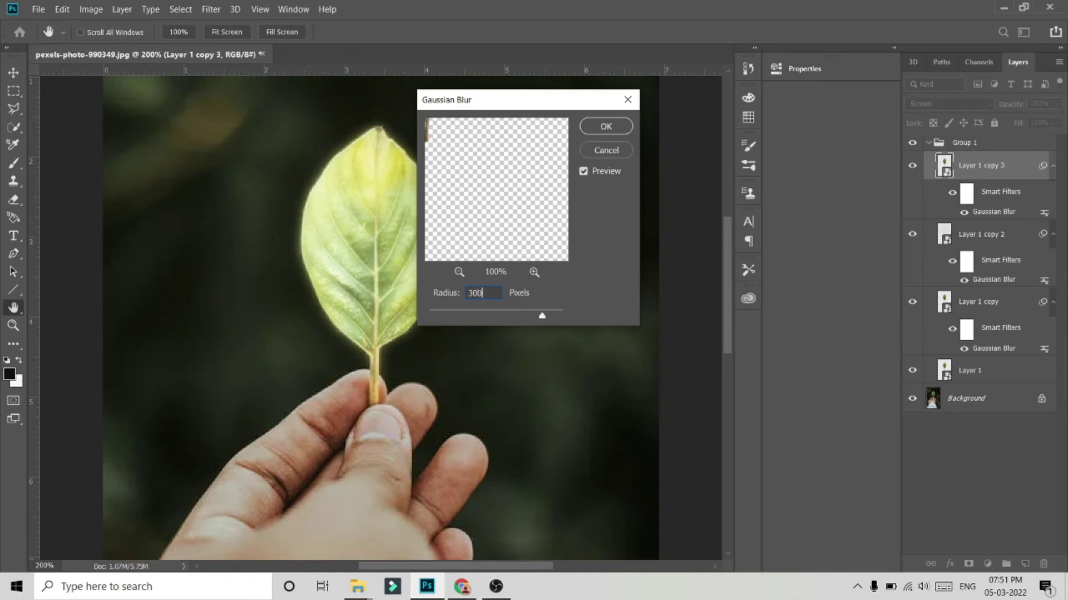
{"action": "key", "text": "Escape"}
{"action": "key", "text": "p"}
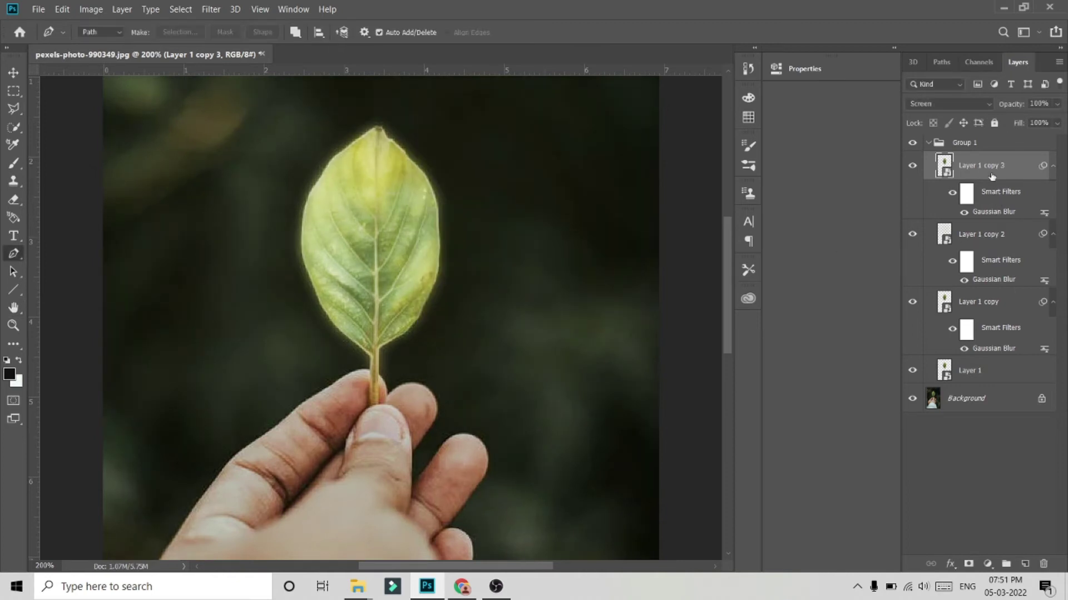
Add a third glow copy blurred at radius 500, then collapse Group 1.
{"action": "key", "text": "ctrl+j"}
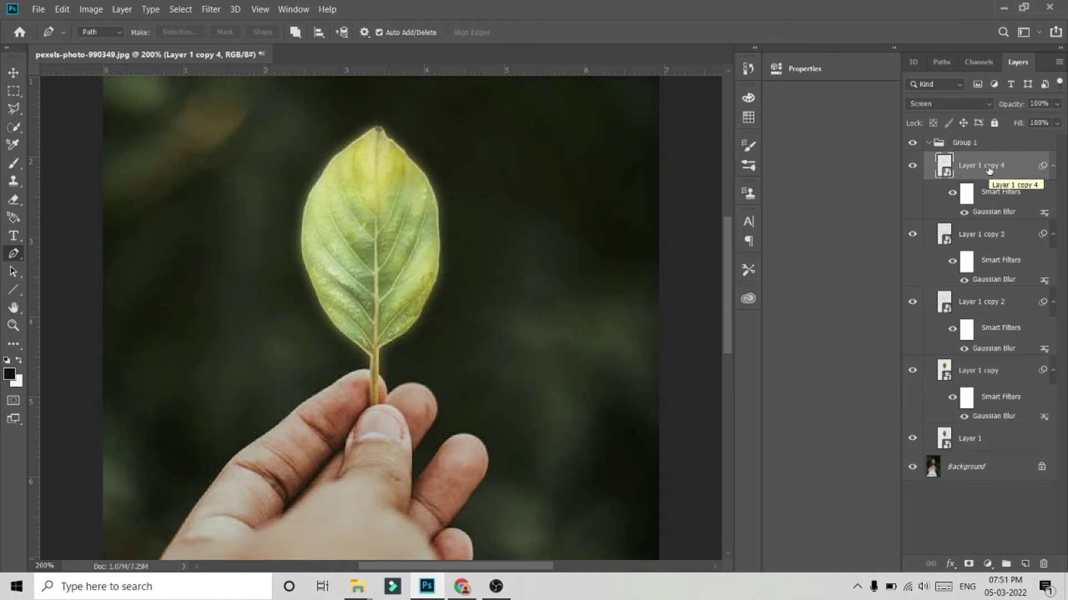
{"action": "double_click", "coordinate": [988, 213]}
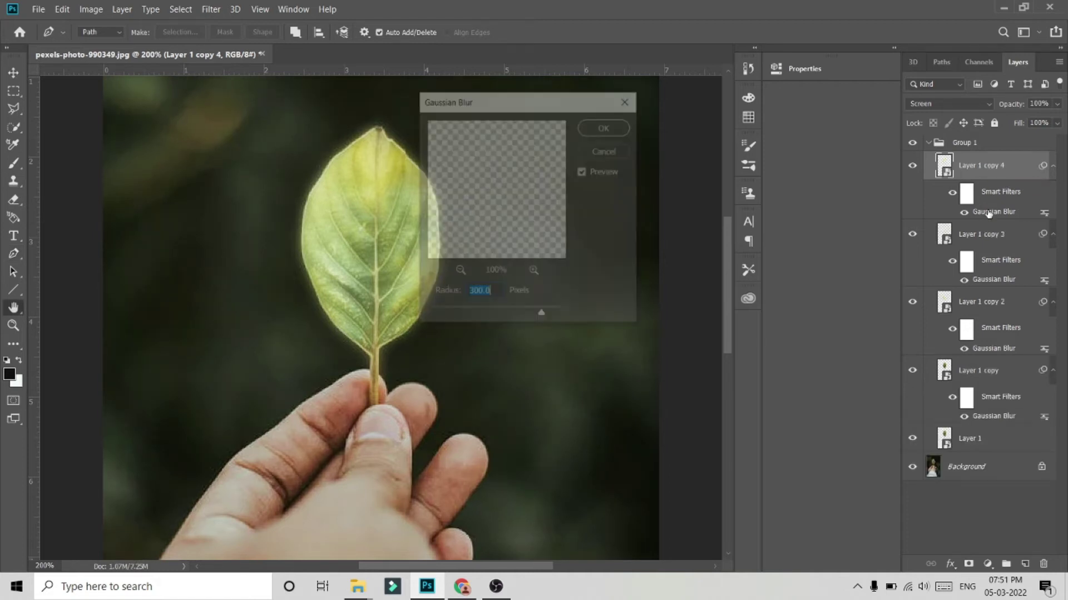
{"action": "key", "text": "BackSpace"}
{"action": "type", "text": "500"}
{"action": "key", "text": "p"}
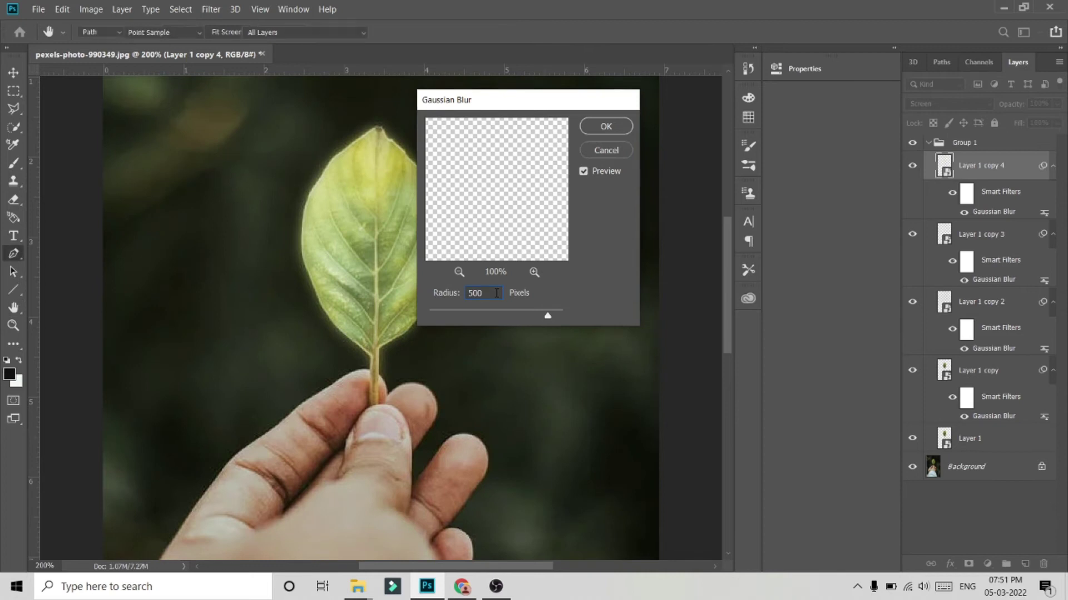
{"action": "key", "text": "Return"}
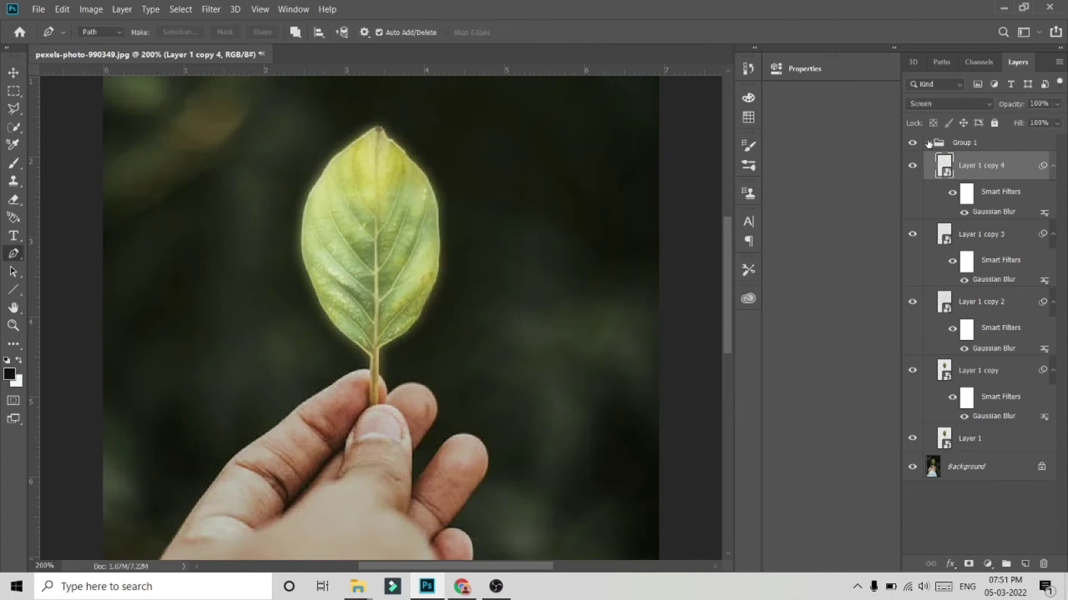
{"action": "left_click", "coordinate": [928, 143]}
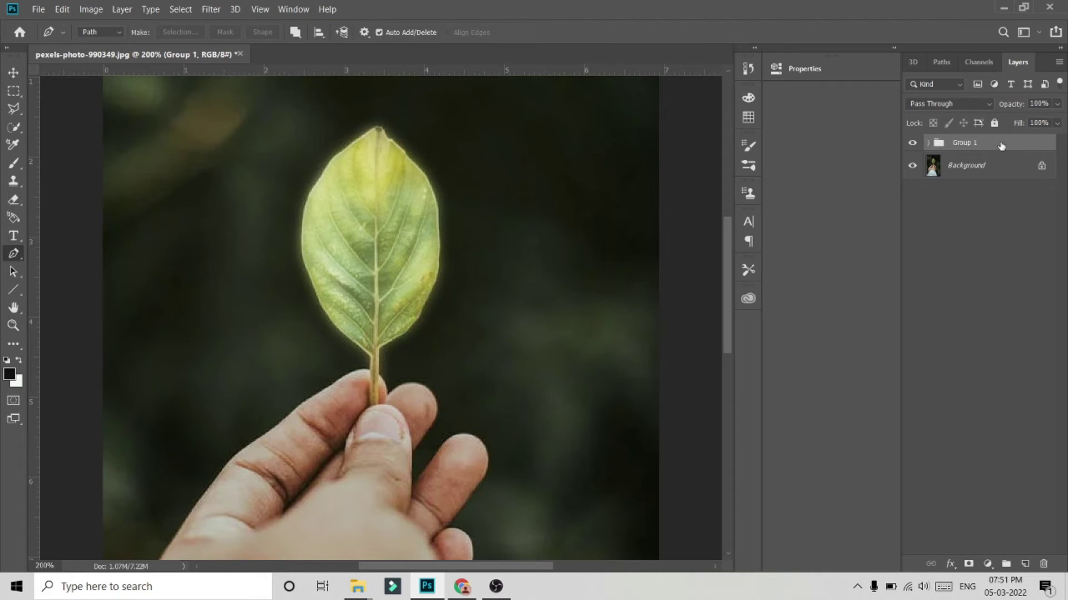
{"action": "left_click", "coordinate": [988, 565]}
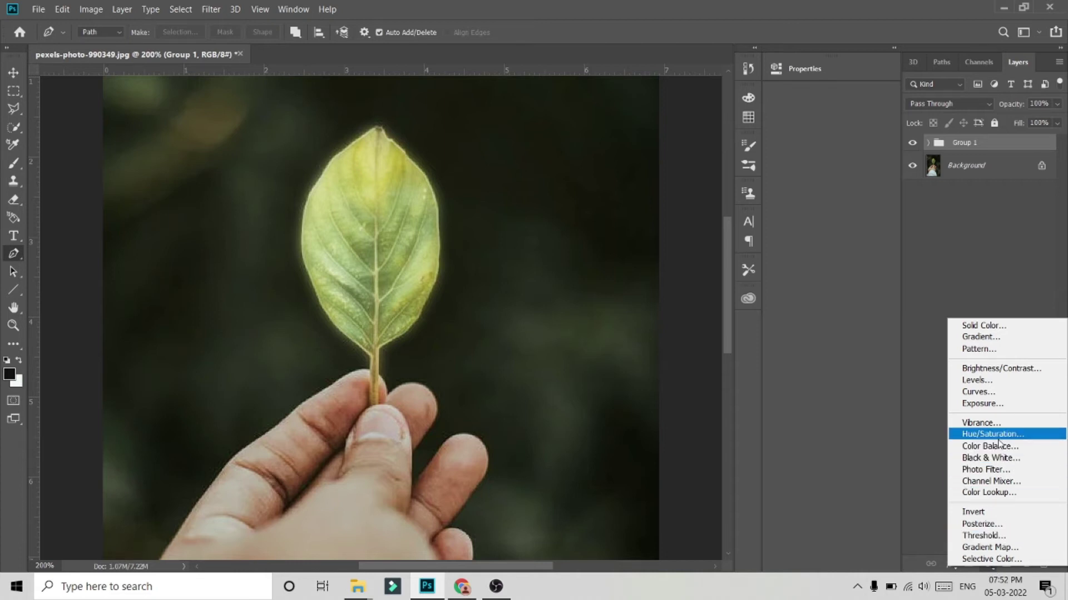
Add a Hue/Saturation layer clipped to Group 1, colorized at Hue 108, Saturation 60.
{"action": "left_click", "coordinate": [999, 439]}
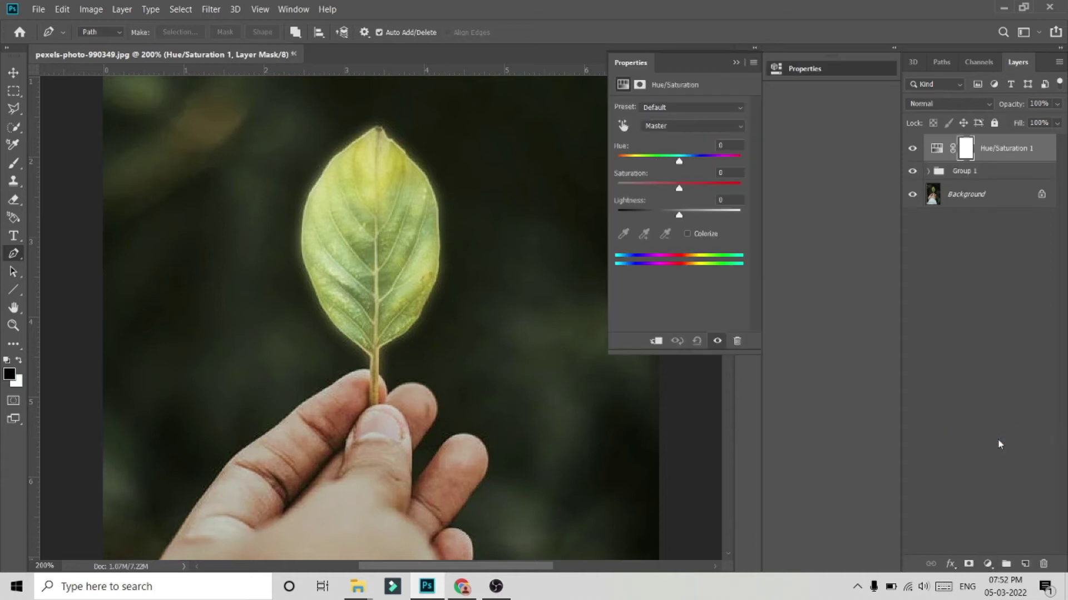
{"action": "left_click", "coordinate": [657, 340]}
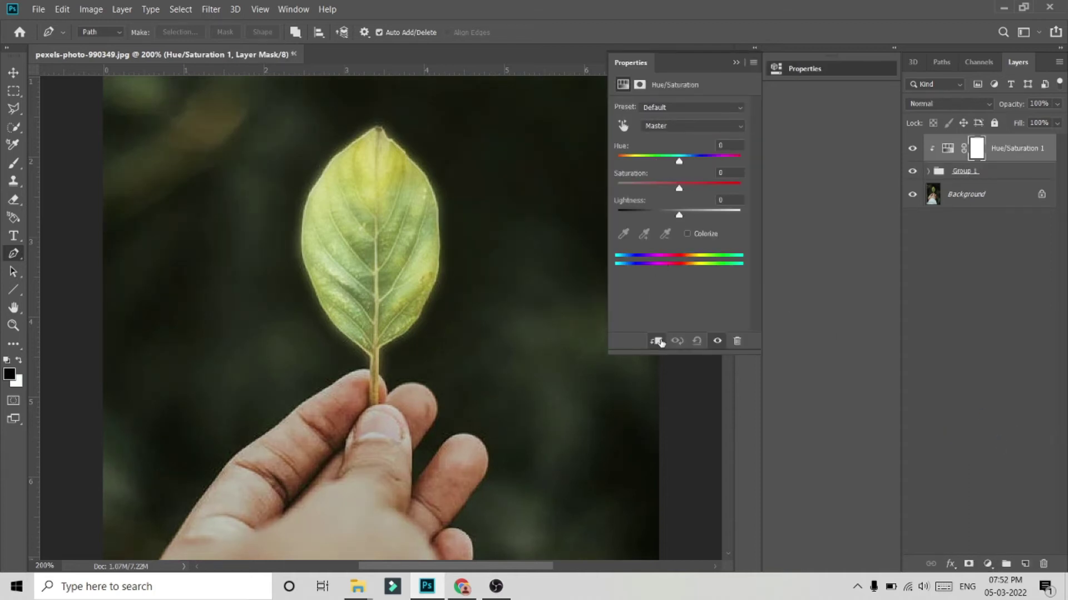
{"action": "left_click", "coordinate": [687, 234]}
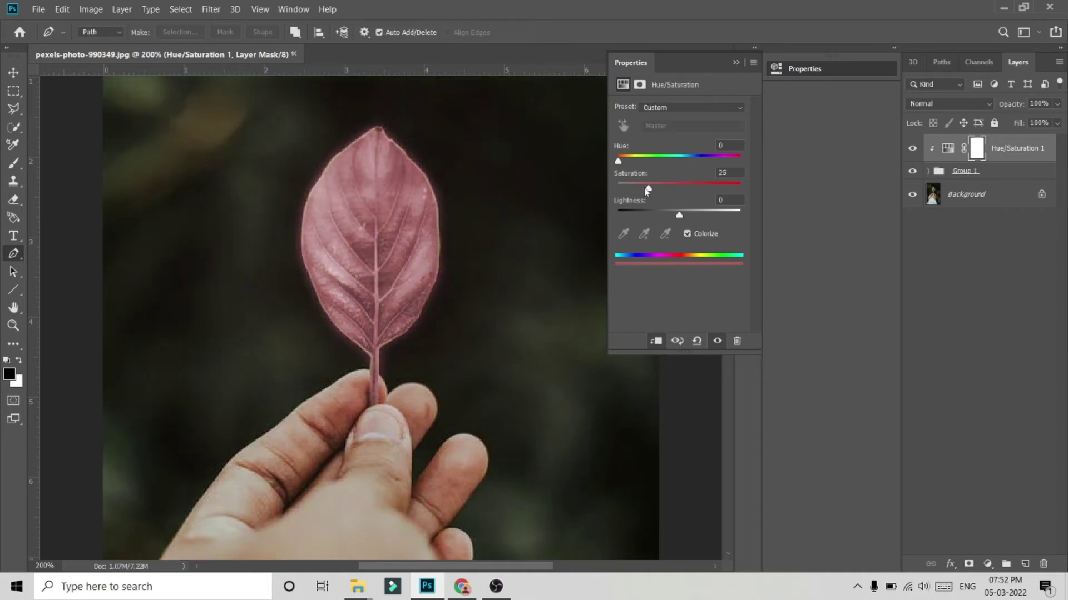
{"action": "left_click_drag", "start_coordinate": [647, 189], "coordinate": [688, 189]}
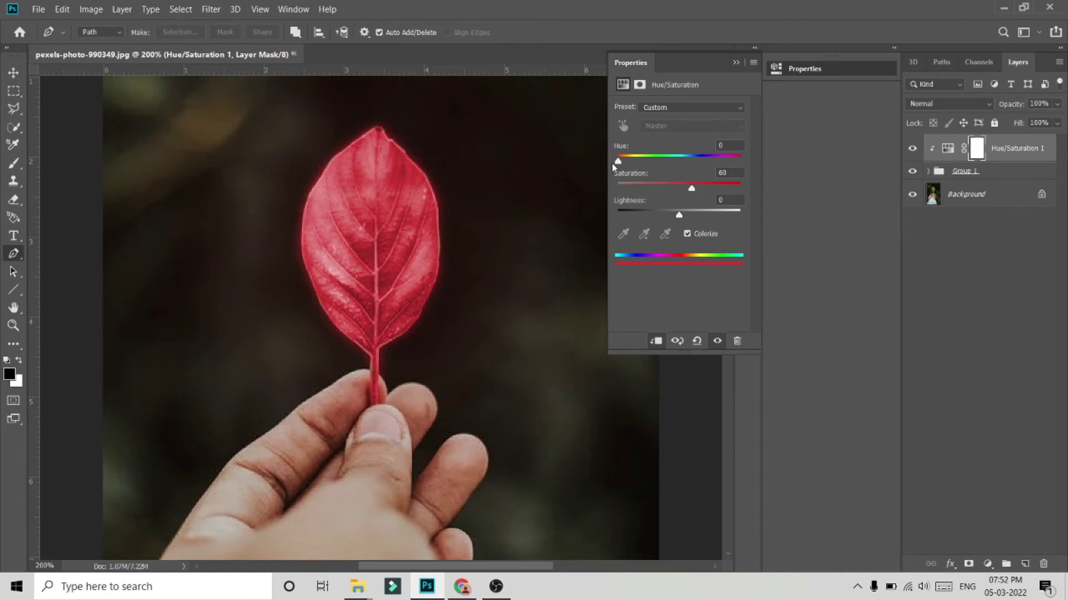
{"action": "left_click_drag", "start_coordinate": [617, 162], "coordinate": [655, 161]}
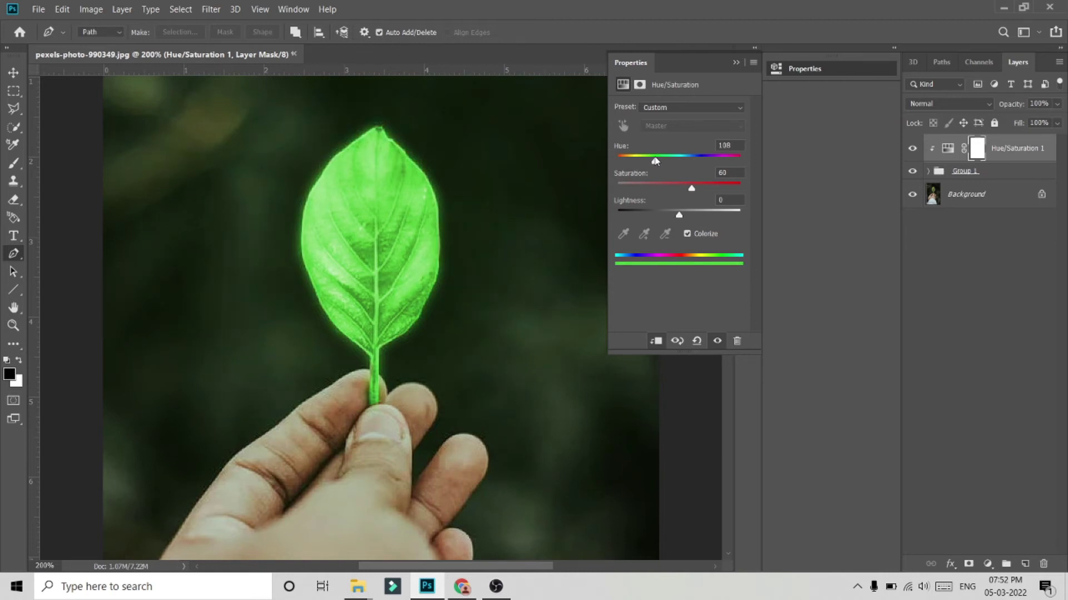
{"action": "left_click", "coordinate": [737, 64]}
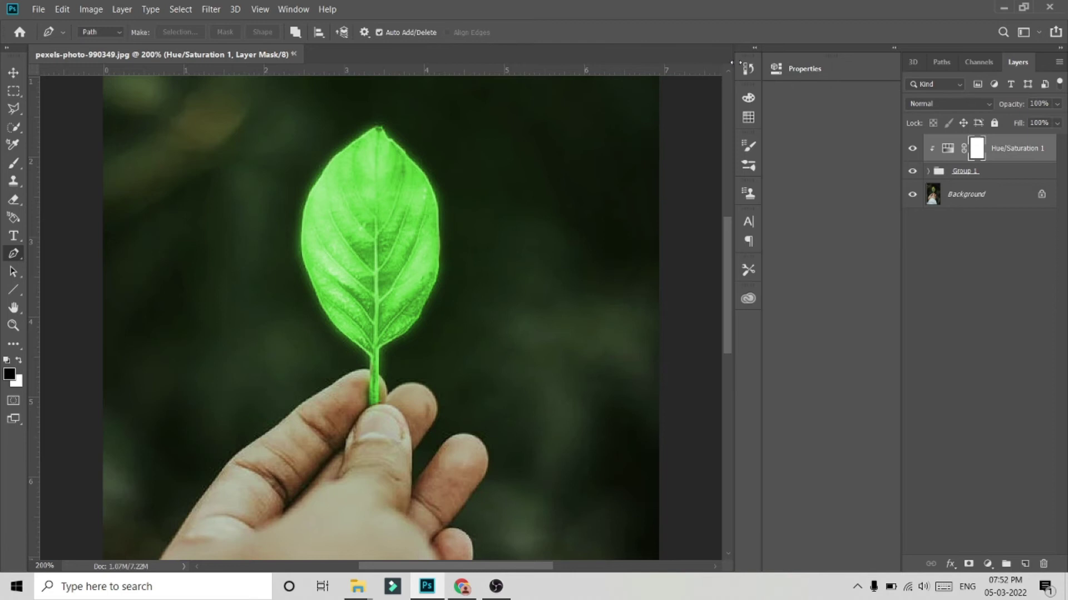
Add an Exposure adjustment above the Background, lowered to about -2.65.
{"action": "left_click", "coordinate": [996, 174]}
{"action": "left_click", "coordinate": [990, 192]}
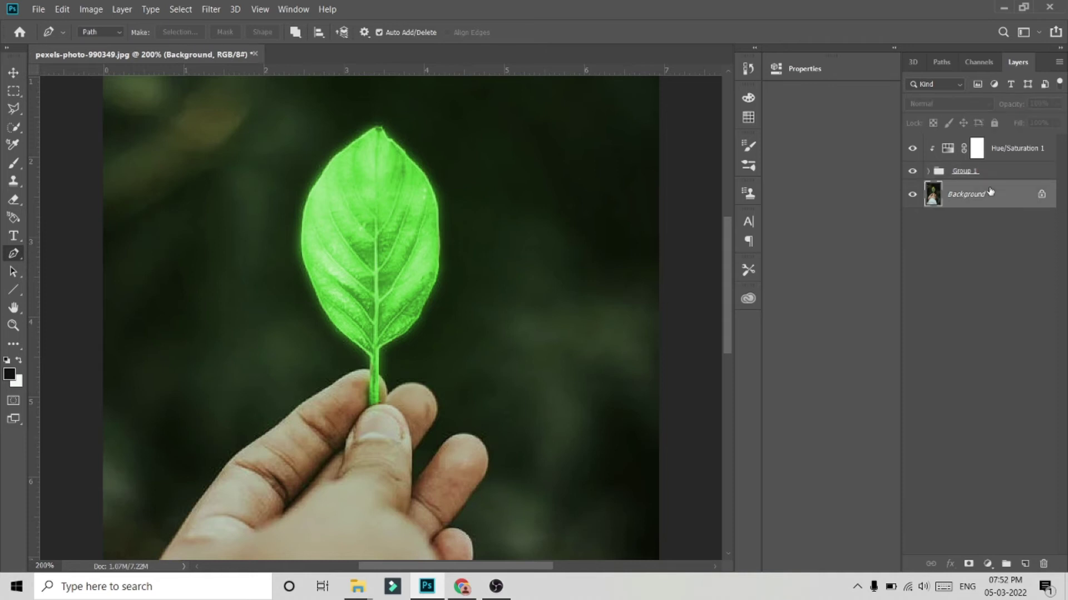
{"action": "left_click", "coordinate": [987, 565]}
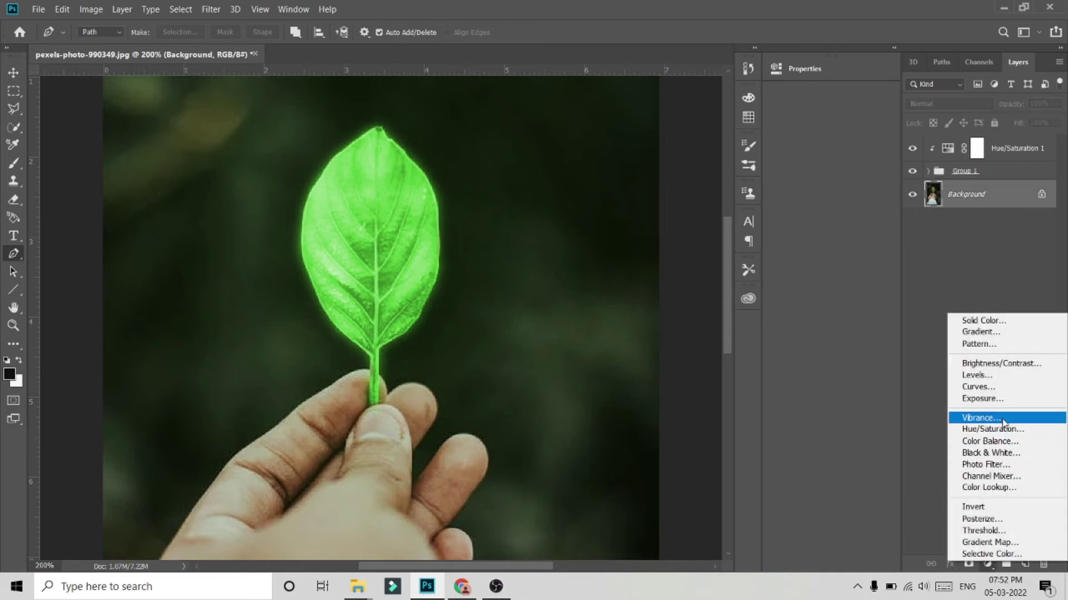
{"action": "left_click", "coordinate": [982, 399]}
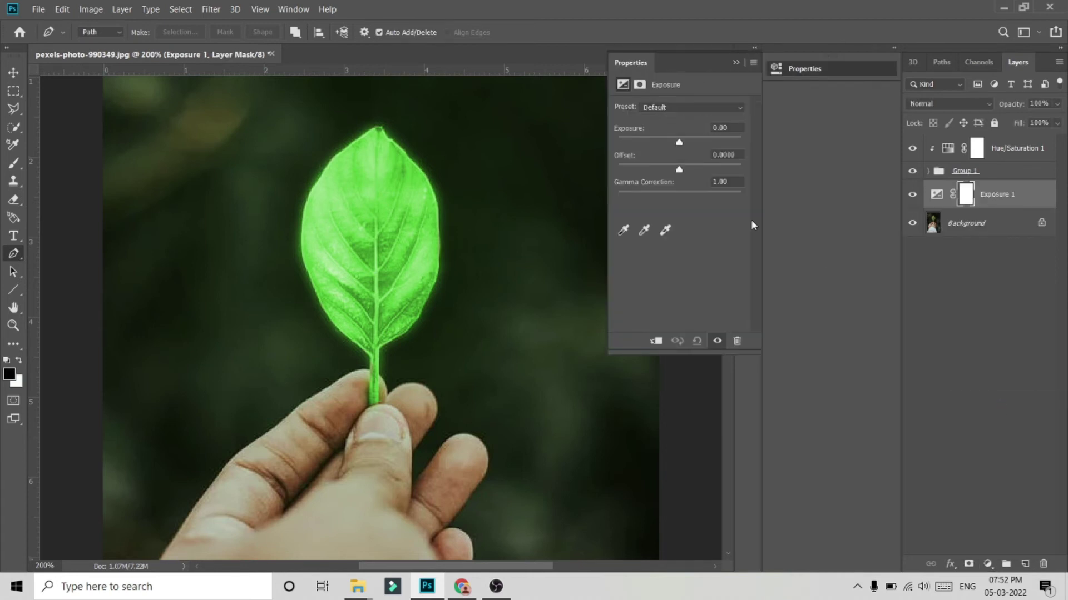
{"action": "left_click_drag", "start_coordinate": [679, 142], "coordinate": [650, 141]}
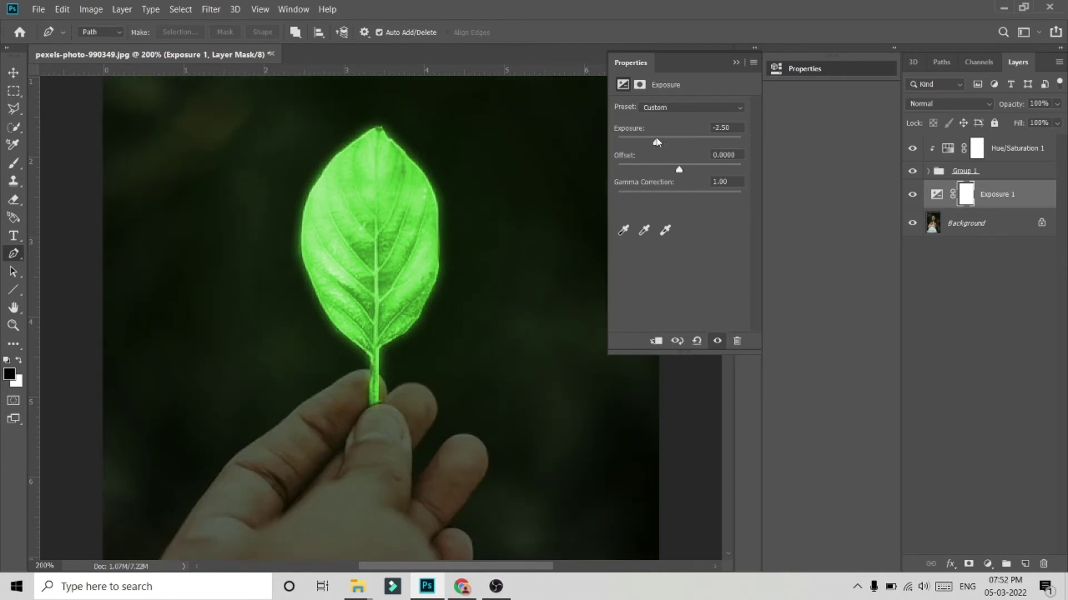
{"action": "left_click_drag", "start_coordinate": [650, 142], "coordinate": [654, 142]}
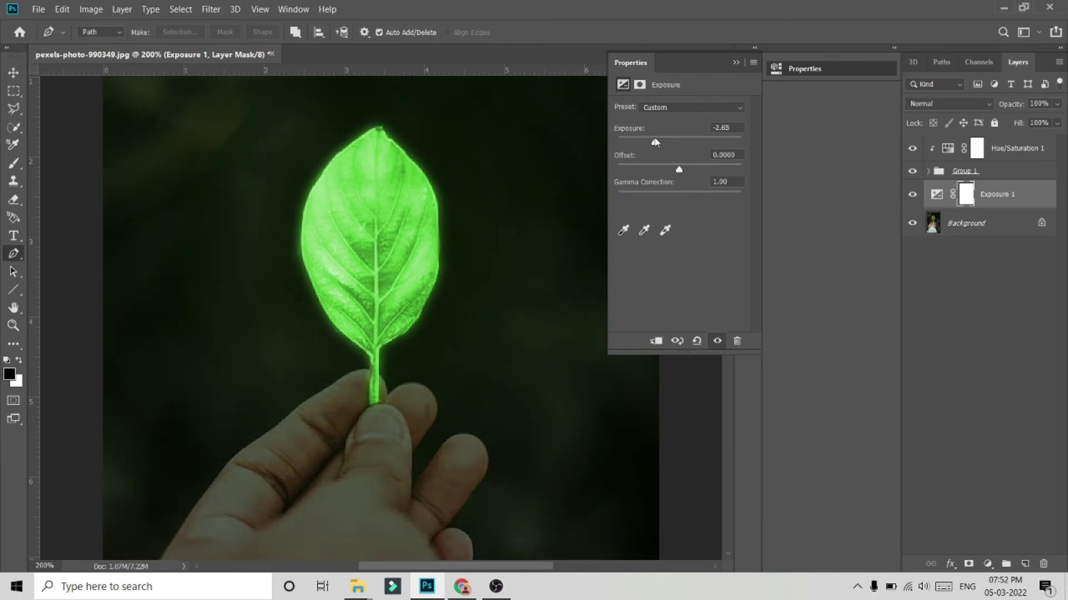
{"action": "left_click", "coordinate": [780, 72]}
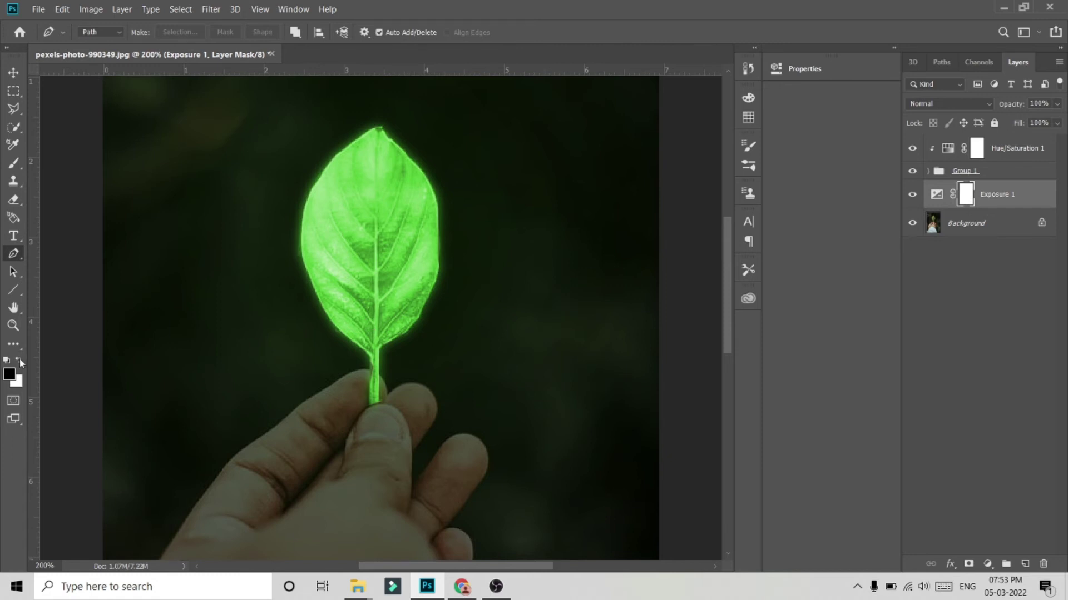
Brush black on the Exposure 1 mask over the hand and fingers to restore their brightness.
{"action": "left_click", "coordinate": [24, 172]}
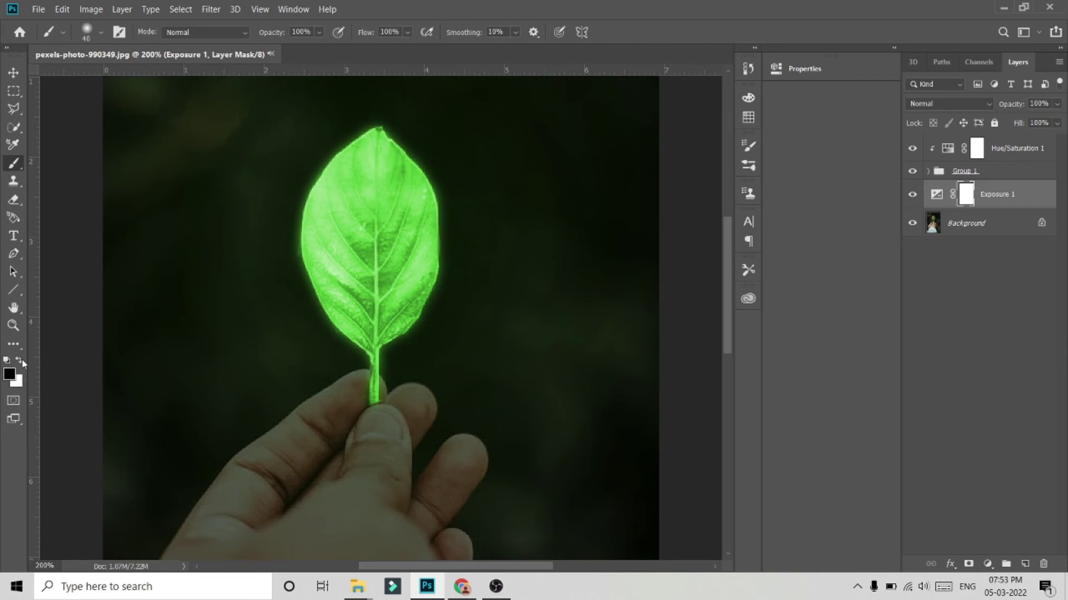
{"action": "mouse_move", "coordinate": [305, 424]}
{"action": "left_mouse_down"}
{"action": "mouse_move", "coordinate": [226, 514]}
{"action": "mouse_move", "coordinate": [339, 503]}
{"action": "mouse_move", "coordinate": [369, 445]}
{"action": "mouse_move", "coordinate": [322, 458]}
{"action": "mouse_move", "coordinate": [282, 488]}
{"action": "mouse_move", "coordinate": [322, 467]}
{"action": "mouse_move", "coordinate": [340, 529]}
{"action": "mouse_move", "coordinate": [231, 536]}
{"action": "mouse_move", "coordinate": [385, 523]}
{"action": "mouse_move", "coordinate": [397, 462]}
{"action": "mouse_move", "coordinate": [390, 445]}
{"action": "mouse_move", "coordinate": [381, 456]}
{"action": "left_mouse_up"}
{"action": "key", "text": "ctrl+minus"}
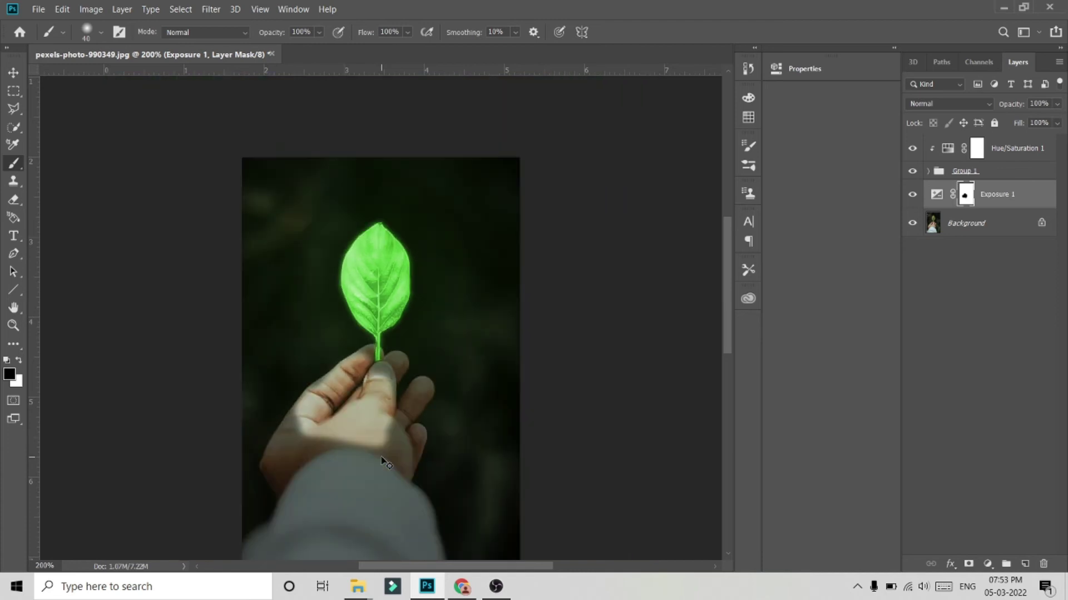
{"action": "mouse_move", "coordinate": [396, 383]}
{"action": "left_mouse_down"}
{"action": "mouse_move", "coordinate": [407, 368]}
{"action": "mouse_move", "coordinate": [281, 389]}
{"action": "mouse_move", "coordinate": [269, 409]}
{"action": "mouse_move", "coordinate": [334, 386]}
{"action": "mouse_move", "coordinate": [269, 428]}
{"action": "mouse_move", "coordinate": [334, 389]}
{"action": "mouse_move", "coordinate": [407, 388]}
{"action": "mouse_move", "coordinate": [389, 392]}
{"action": "mouse_move", "coordinate": [400, 406]}
{"action": "mouse_move", "coordinate": [428, 331]}
{"action": "mouse_move", "coordinate": [401, 311]}
{"action": "mouse_move", "coordinate": [309, 339]}
{"action": "mouse_move", "coordinate": [278, 403]}
{"action": "mouse_move", "coordinate": [362, 390]}
{"action": "mouse_move", "coordinate": [403, 409]}
{"action": "mouse_move", "coordinate": [423, 393]}
{"action": "mouse_move", "coordinate": [411, 421]}
{"action": "mouse_move", "coordinate": [420, 339]}
{"action": "mouse_move", "coordinate": [341, 371]}
{"action": "left_mouse_up"}
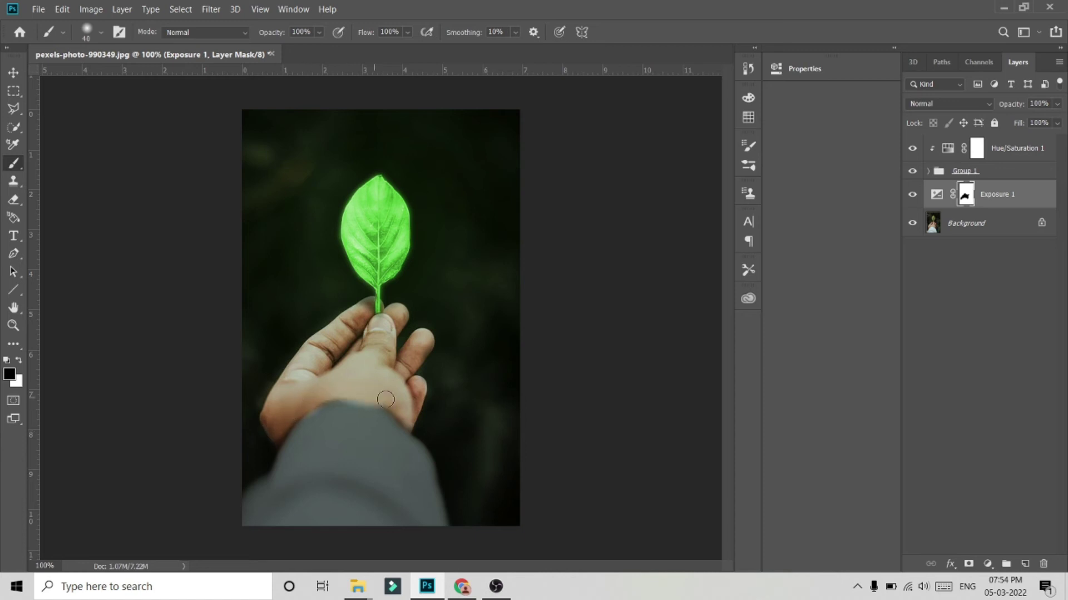
Duplicate Hue/Saturation 1 below Group 1 and invert the copy's mask.
{"action": "left_click", "coordinate": [1008, 151]}
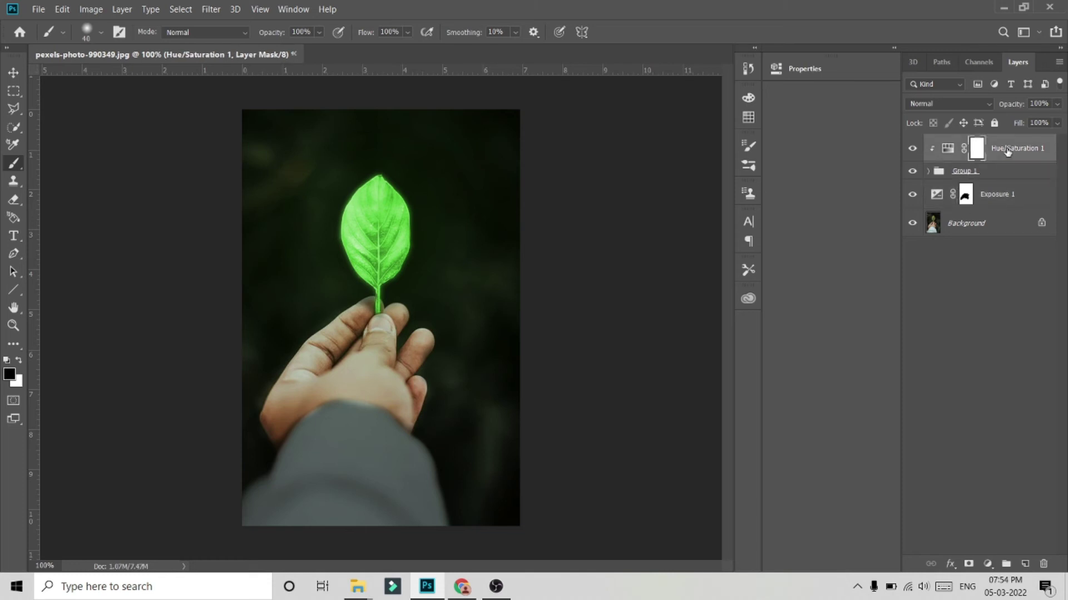
{"action": "key", "text": "ctrl+j"}
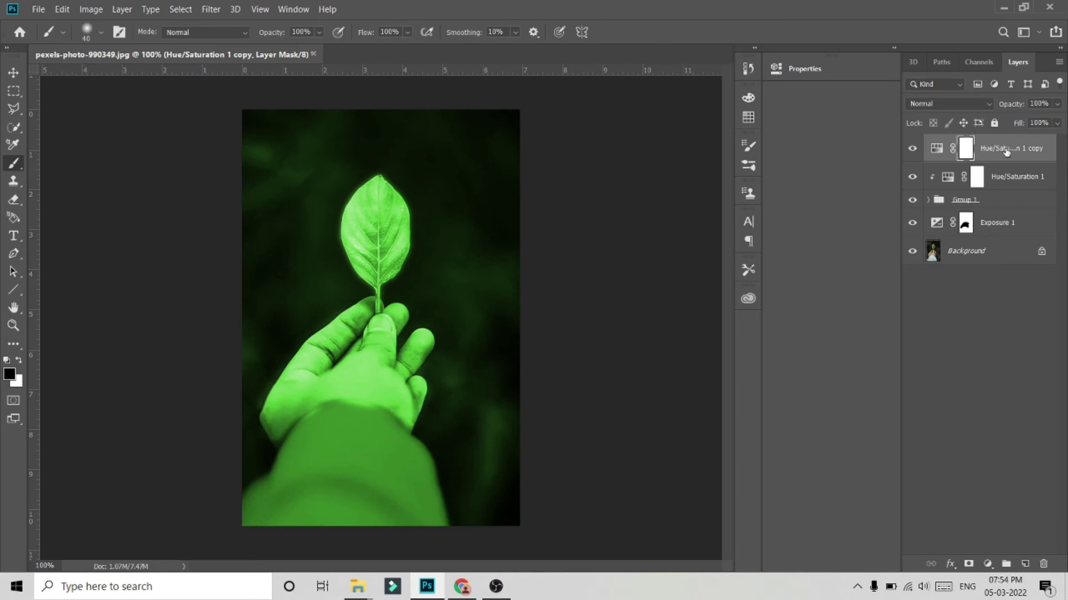
{"action": "left_click_drag", "start_coordinate": [1006, 151], "coordinate": [1003, 215]}
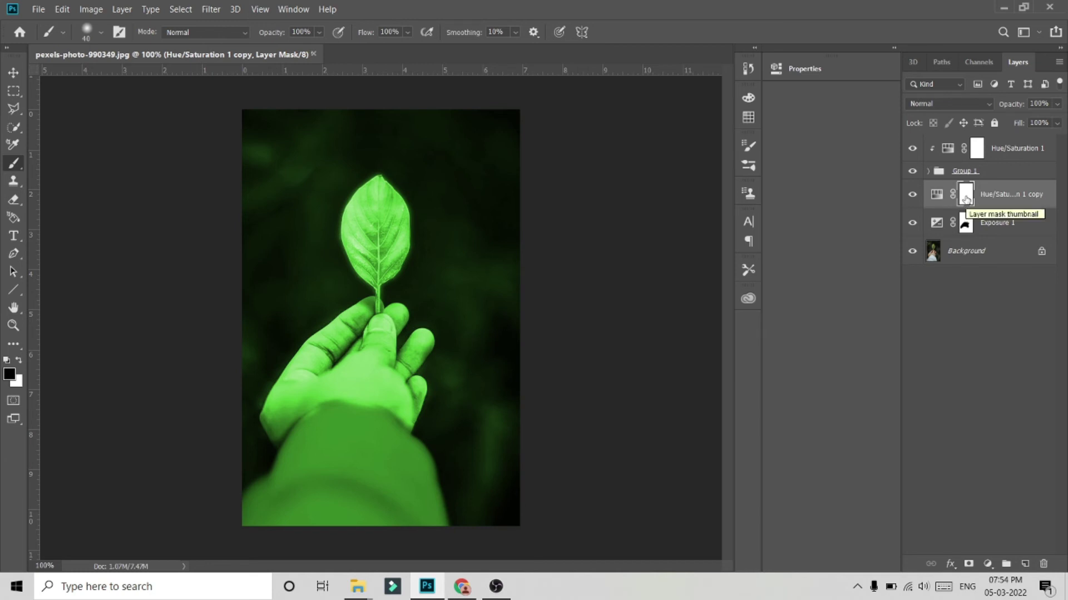
{"action": "key", "text": "ctrl+i"}
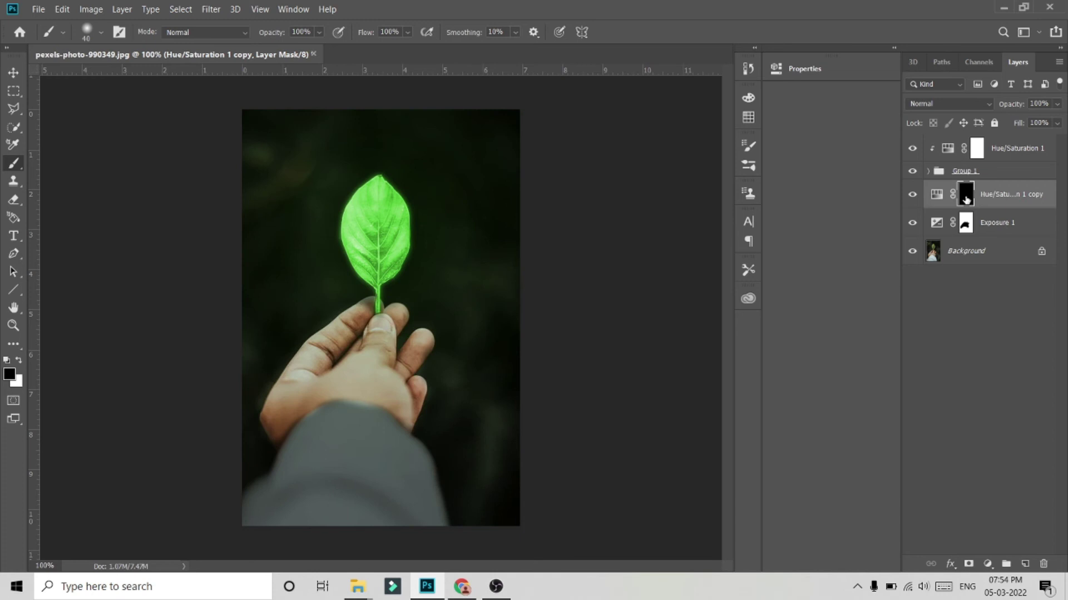
Paint white over the hand on the copy's mask and reduce its opacity.
{"action": "left_click", "coordinate": [19, 362]}
{"action": "mouse_move", "coordinate": [378, 300]}
{"action": "left_mouse_down"}
{"action": "mouse_move", "coordinate": [331, 353]}
{"action": "mouse_move", "coordinate": [292, 373]}
{"action": "mouse_move", "coordinate": [295, 394]}
{"action": "left_mouse_up"}
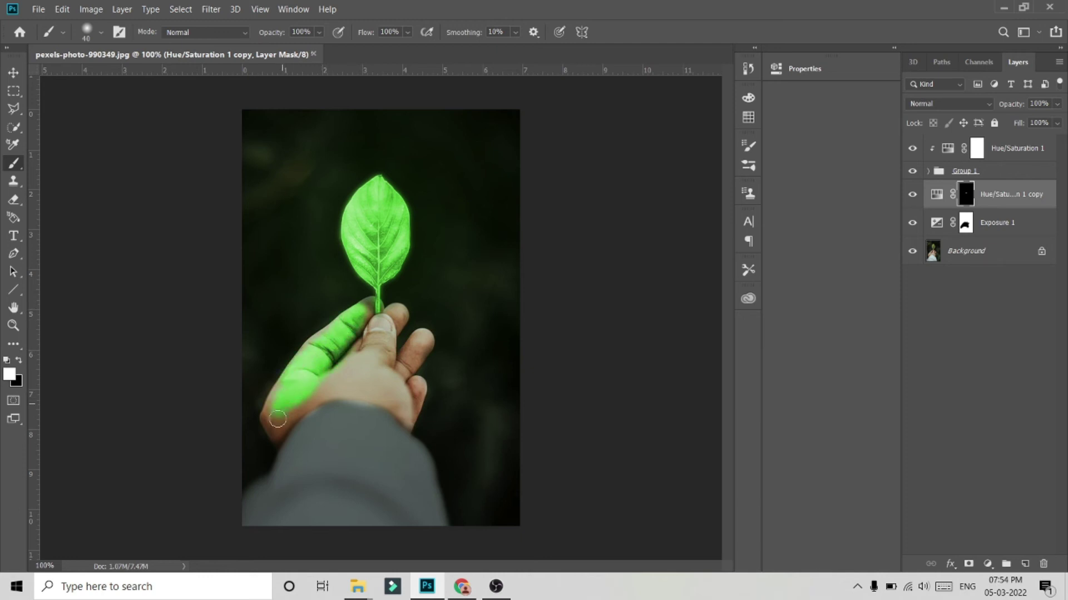
{"action": "mouse_move", "coordinate": [295, 394]}
{"action": "left_mouse_down"}
{"action": "mouse_move", "coordinate": [275, 427]}
{"action": "mouse_move", "coordinate": [378, 335]}
{"action": "mouse_move", "coordinate": [360, 390]}
{"action": "mouse_move", "coordinate": [415, 372]}
{"action": "mouse_move", "coordinate": [379, 385]}
{"action": "mouse_move", "coordinate": [391, 371]}
{"action": "left_mouse_up"}
{"action": "left_click_drag", "start_coordinate": [386, 324], "coordinate": [366, 300]}
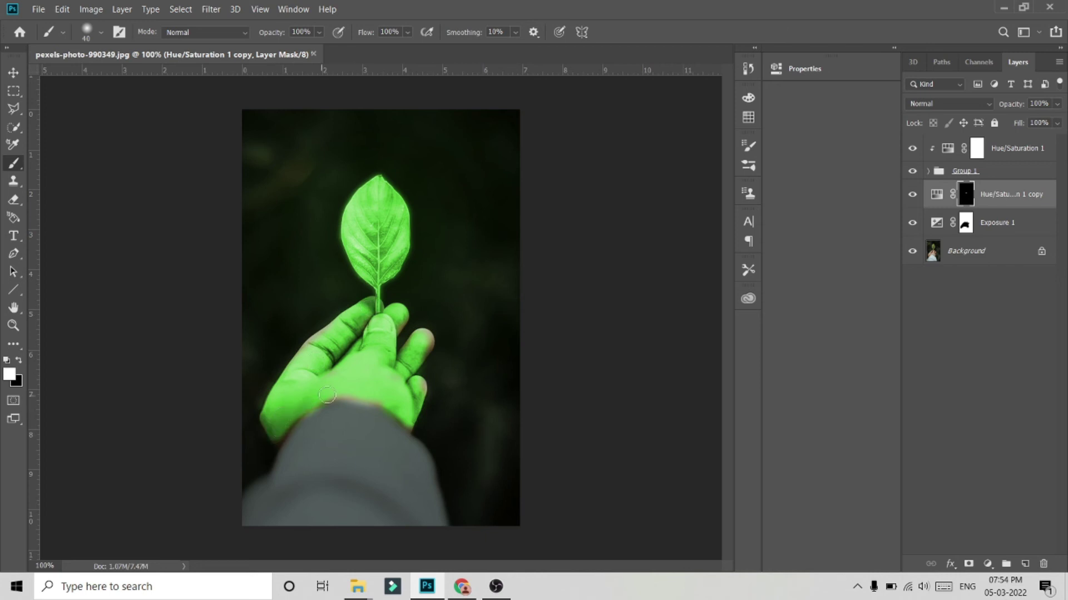
{"action": "left_click_drag", "start_coordinate": [329, 394], "coordinate": [394, 405]}
{"action": "left_click", "coordinate": [1057, 123]}
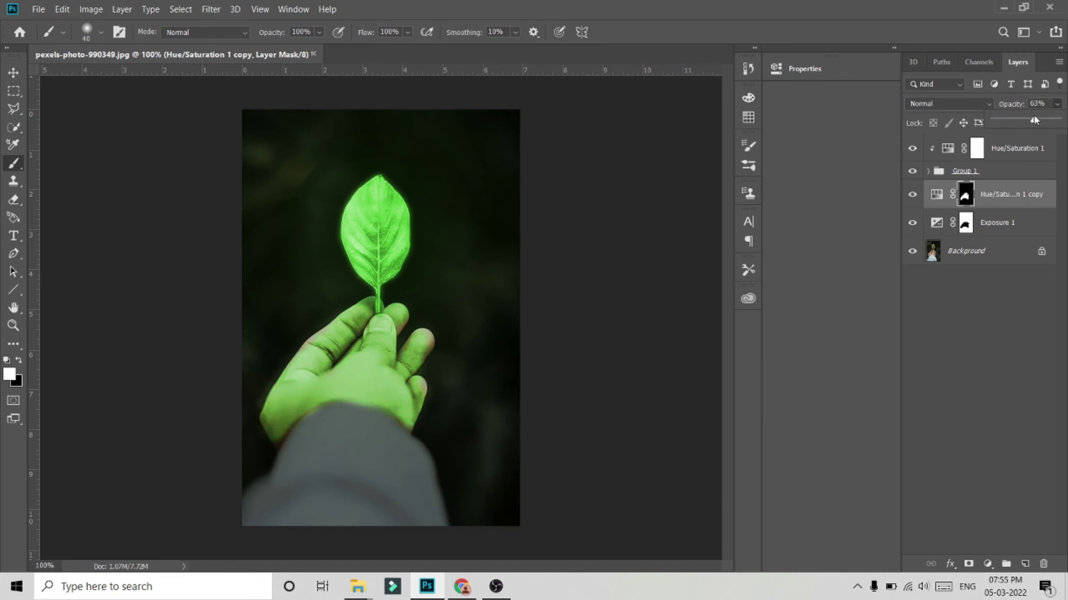
{"action": "left_click_drag", "start_coordinate": [1033, 120], "coordinate": [1025, 120]}
{"action": "left_click", "coordinate": [1004, 298]}
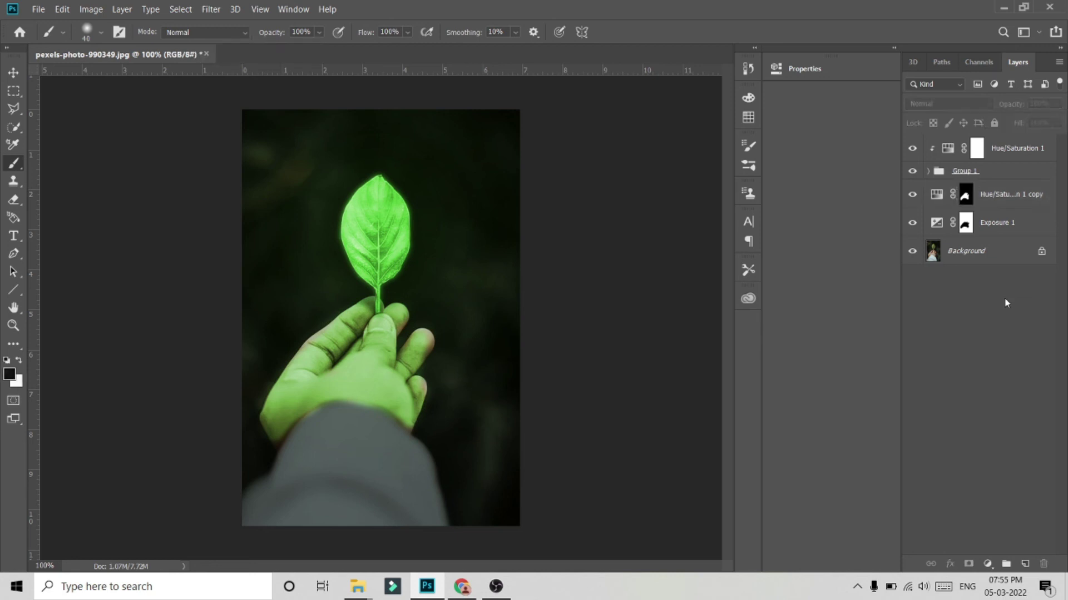
Add a Curves adjustment layer directly above the Background layer.
{"action": "left_click", "coordinate": [1018, 157]}
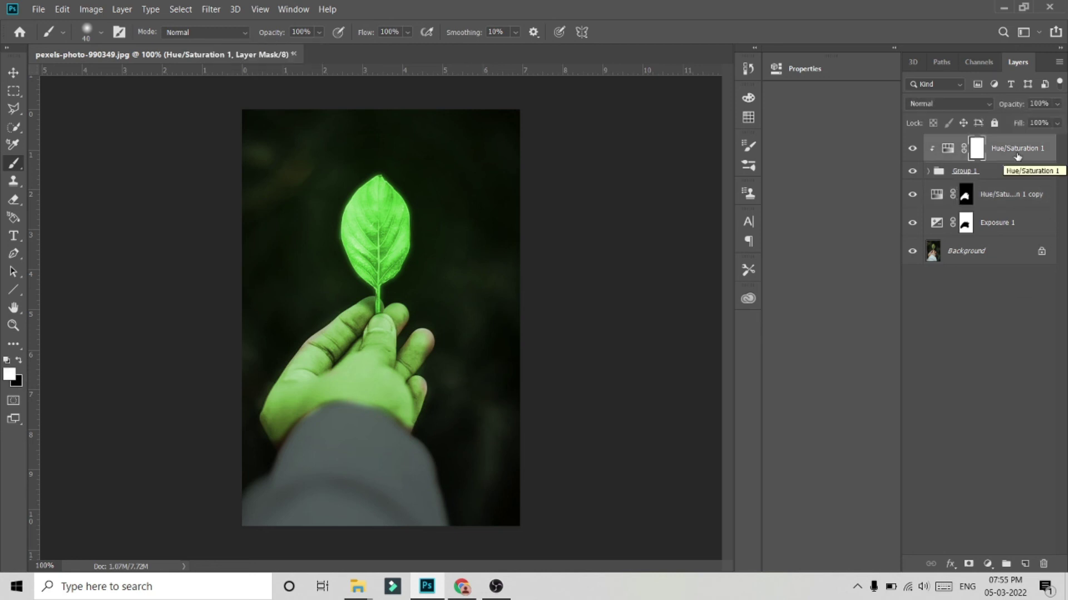
{"action": "left_click", "coordinate": [979, 259]}
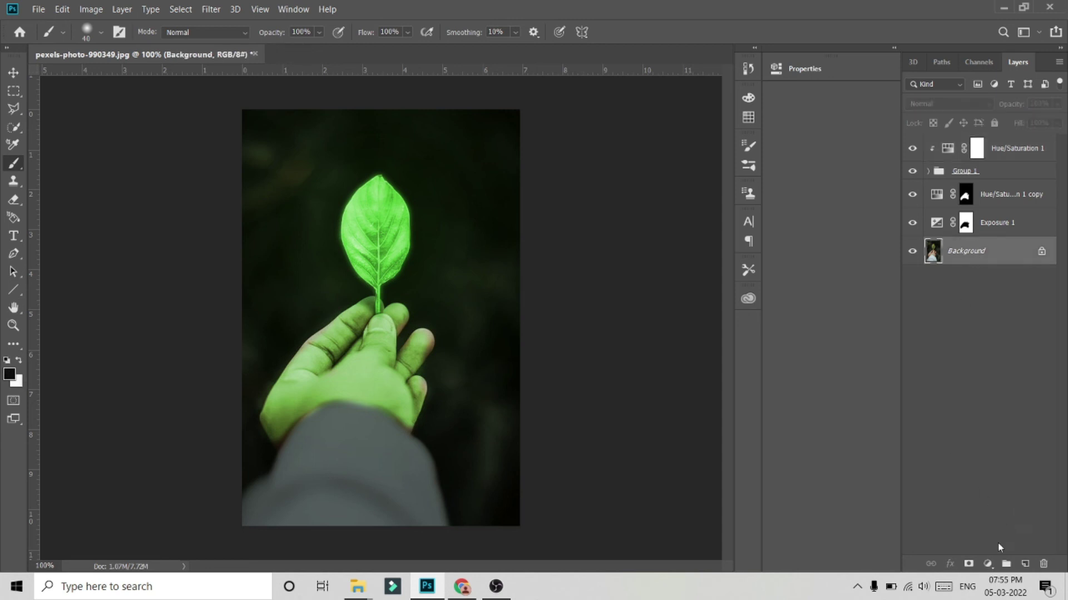
{"action": "left_click", "coordinate": [988, 565]}
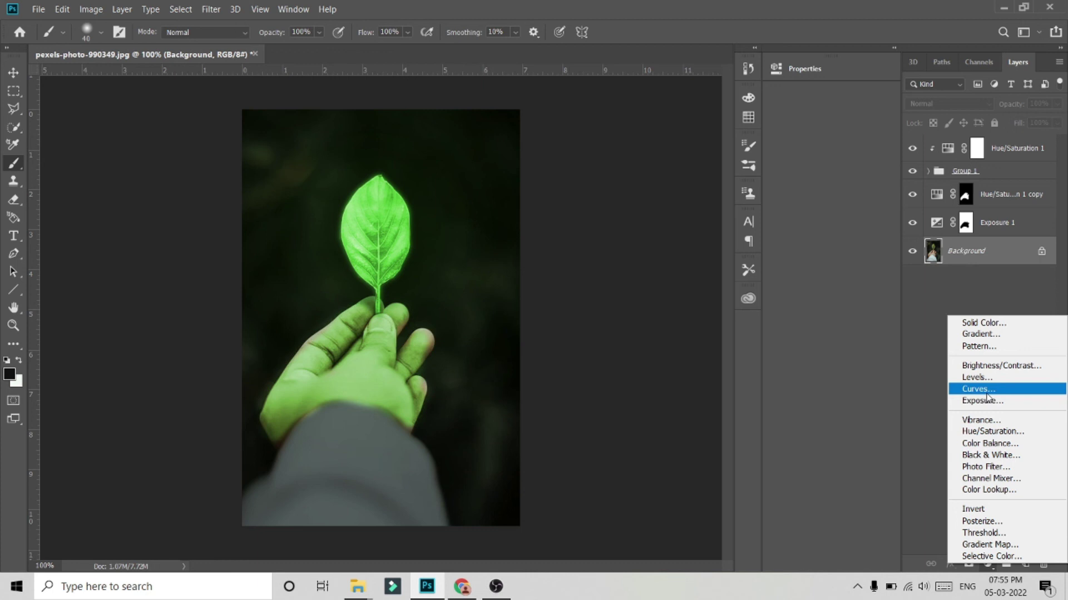
{"action": "left_click", "coordinate": [987, 391]}
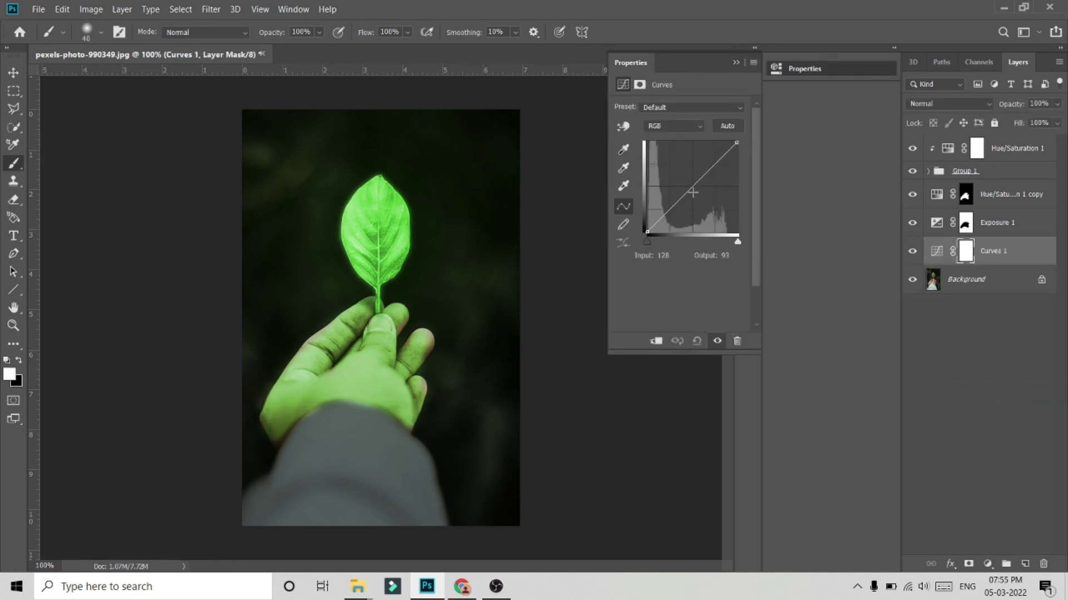
Experiment with the curve's midpoint, black and white points, then return it near the diagonal.
{"action": "left_click_drag", "start_coordinate": [692, 192], "coordinate": [703, 205]}
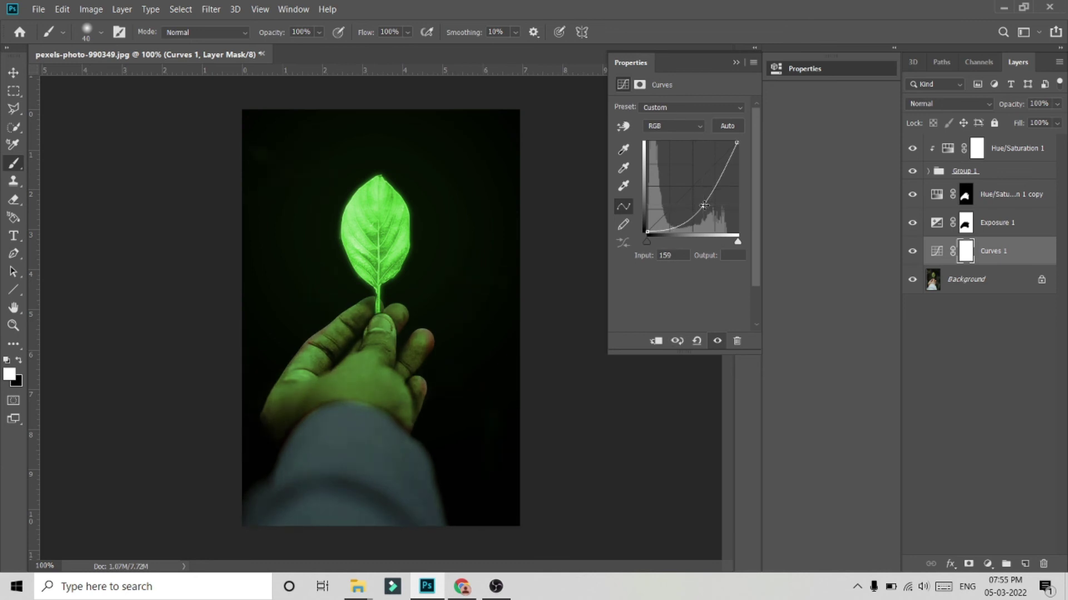
{"action": "left_click_drag", "start_coordinate": [737, 242], "coordinate": [732, 242]}
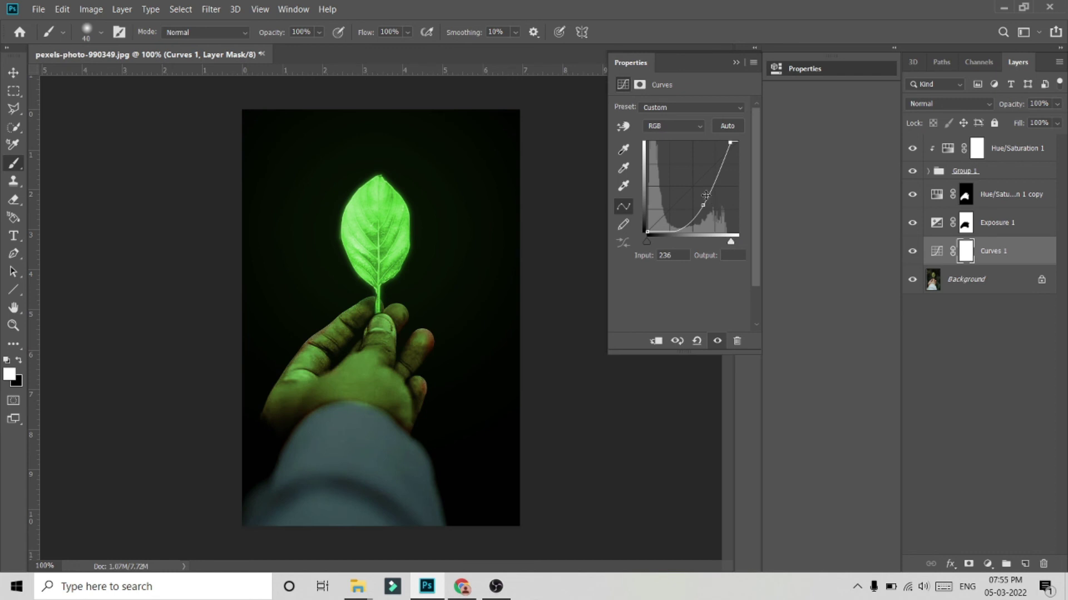
{"action": "left_click", "coordinate": [647, 241]}
{"action": "left_click_drag", "start_coordinate": [646, 240], "coordinate": [651, 241]}
{"action": "mouse_move", "coordinate": [702, 206]}
{"action": "left_mouse_down"}
{"action": "mouse_move", "coordinate": [671, 173]}
{"action": "mouse_move", "coordinate": [694, 188]}
{"action": "left_mouse_up"}
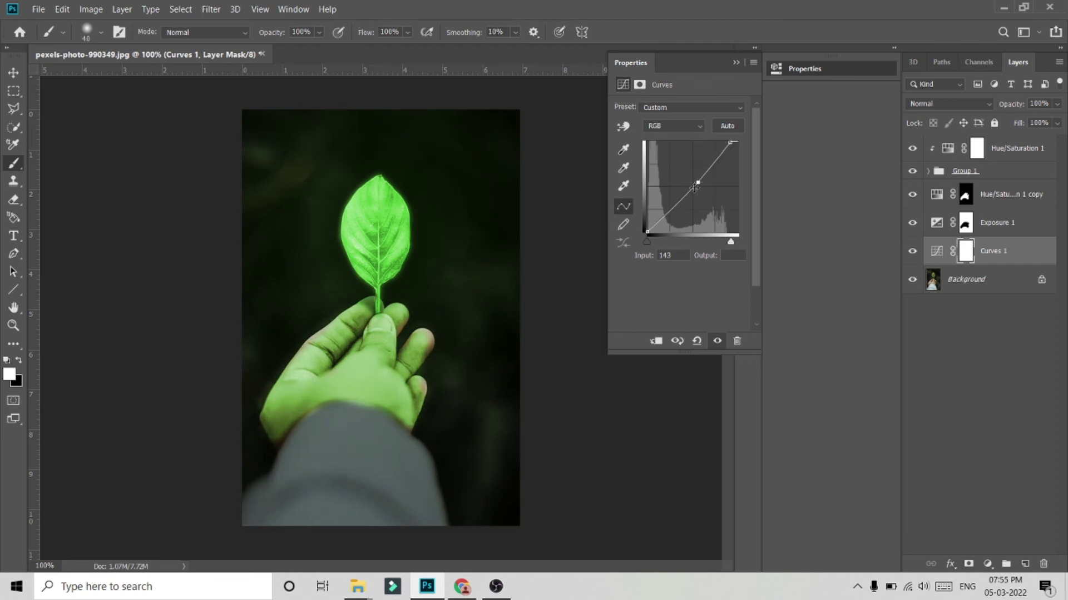
{"action": "left_click_drag", "start_coordinate": [733, 242], "coordinate": [748, 241]}
Paint the green tint onto the wrist edge in the Hue/Saturation 1 copy mask, then reselect Hue/Saturation 1.
{"action": "left_click", "coordinate": [562, 274]}
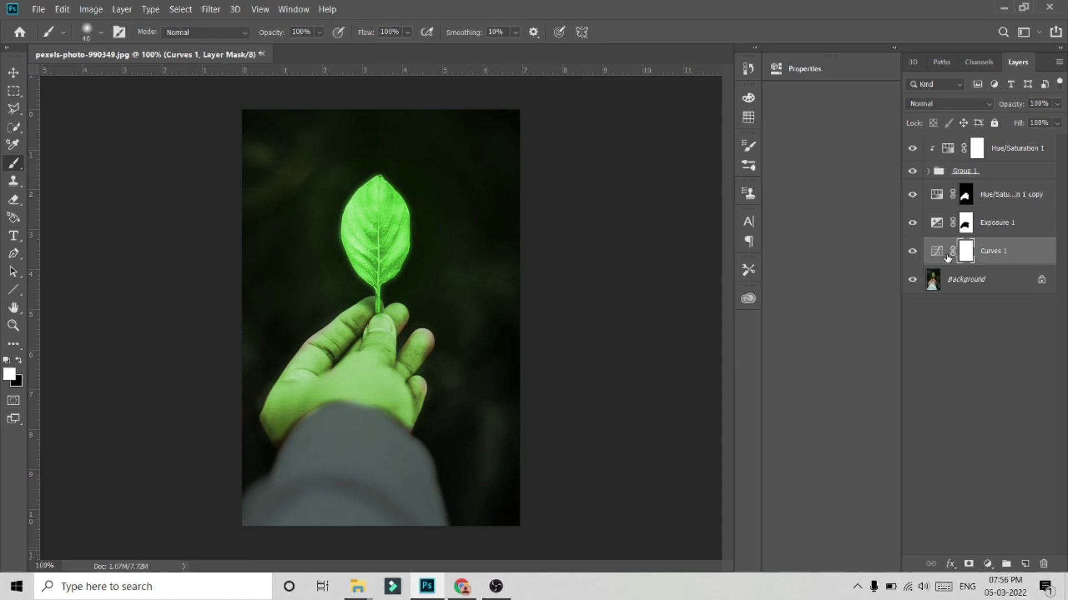
{"action": "left_click", "coordinate": [1016, 195]}
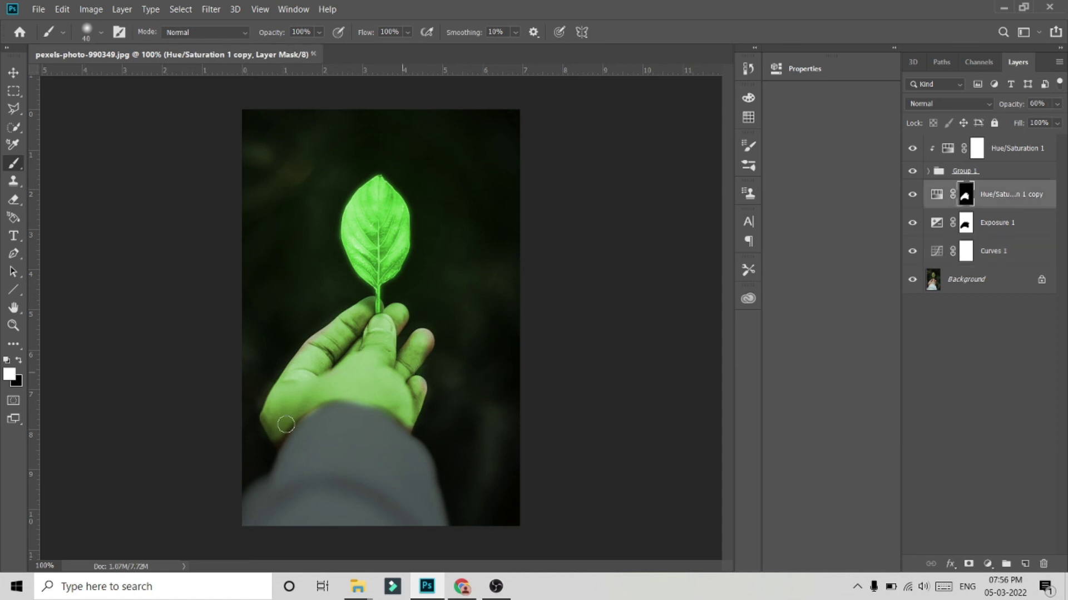
{"action": "left_click_drag", "start_coordinate": [306, 433], "coordinate": [308, 431]}
{"action": "left_click", "coordinate": [308, 432]}
{"action": "left_click", "coordinate": [994, 156]}
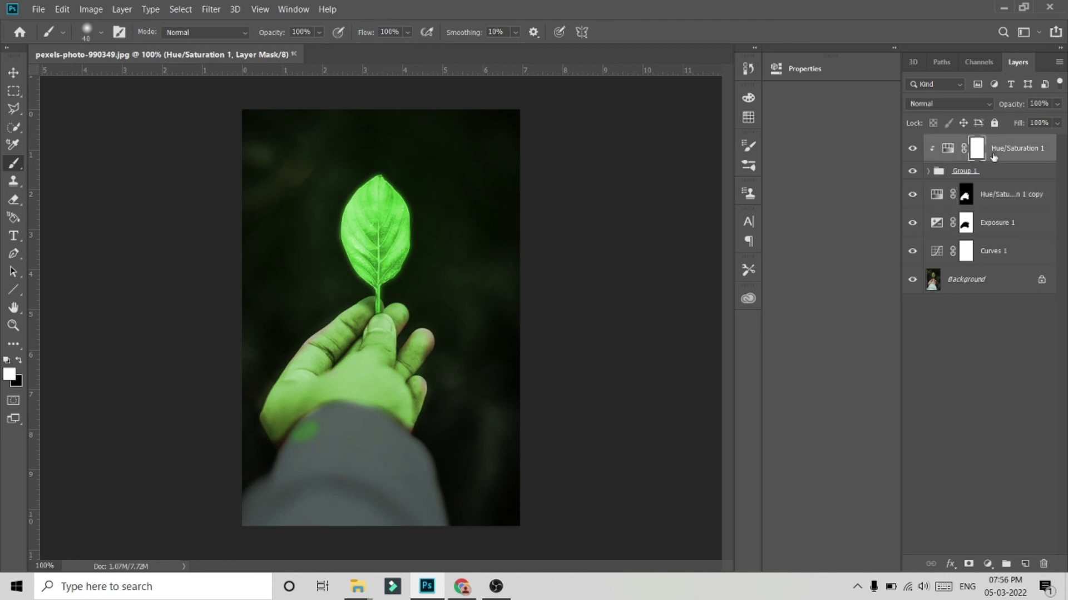